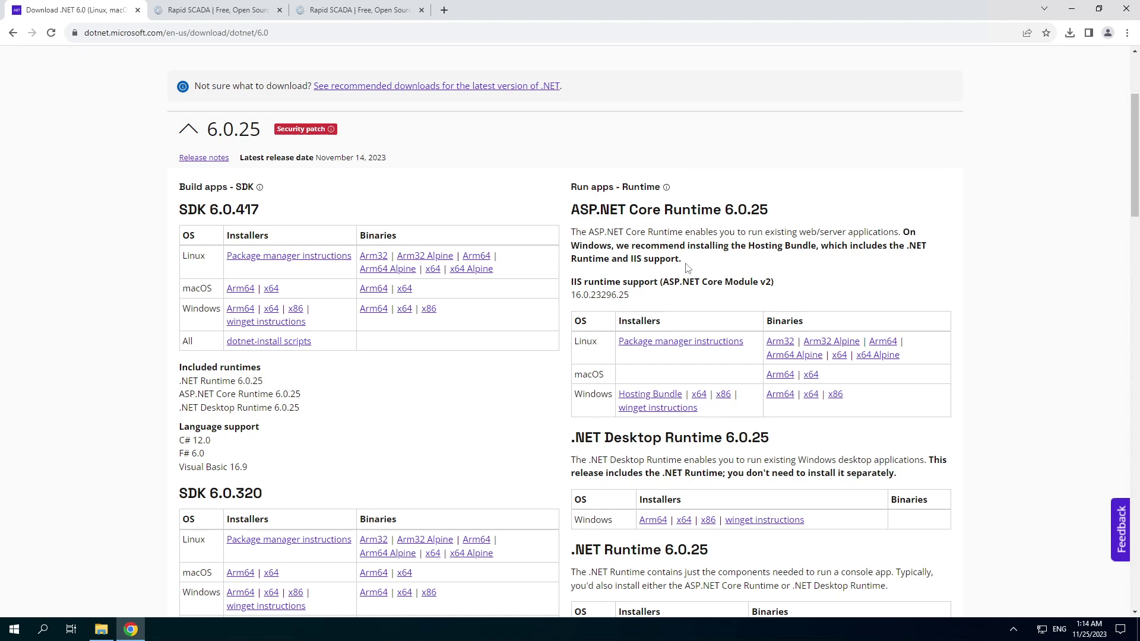
- Note the ASP.NET Core Hosting Bundle and x64 Desktop Runtime installer links, then bring up Downloads
left_click_drag(681, 393, 617, 393)
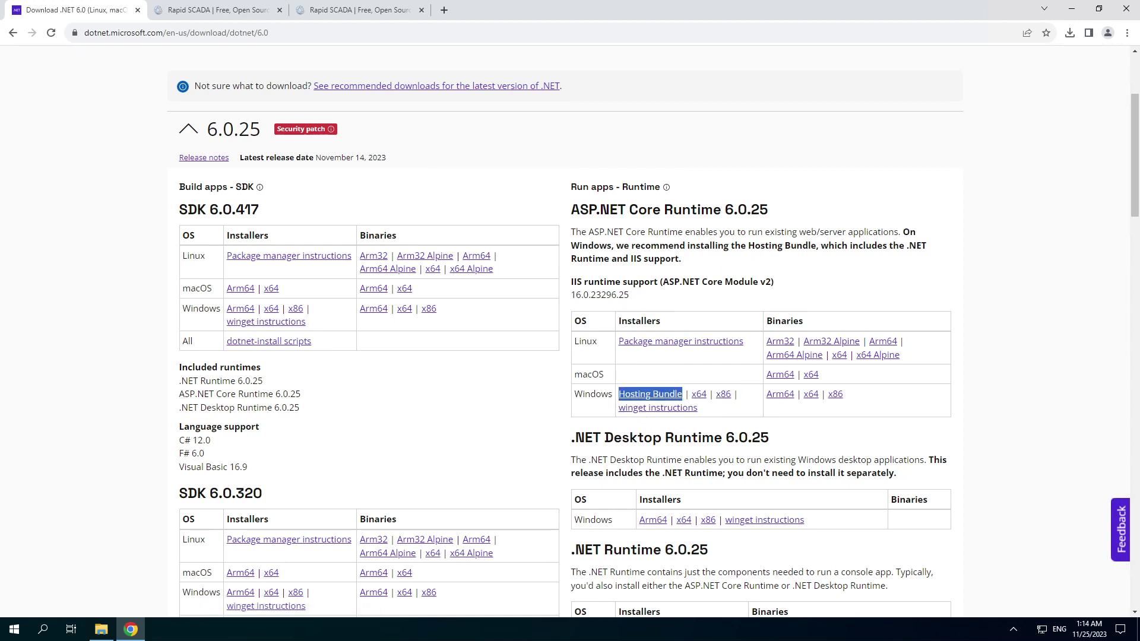
left_click_drag(692, 520, 681, 521)
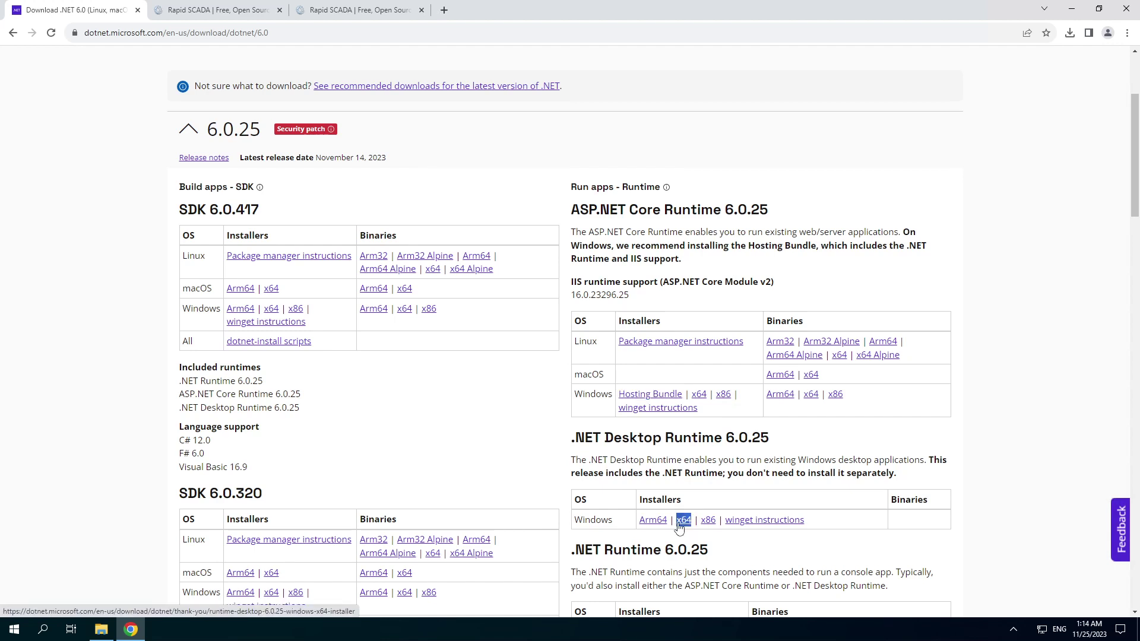
left_click(291, 569)
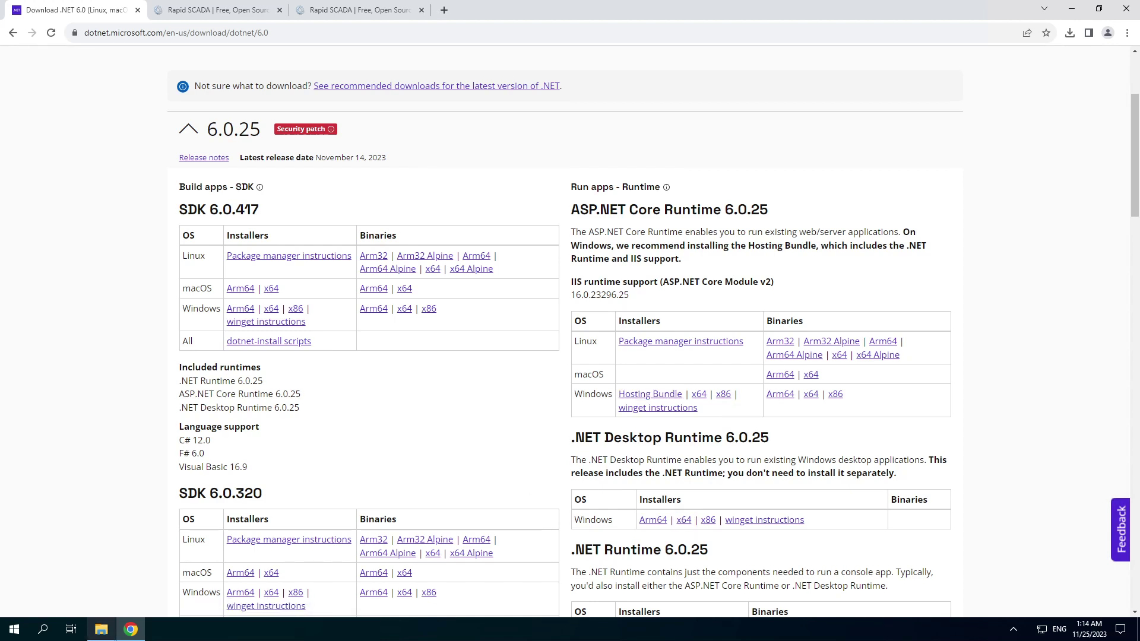
left_click(101, 629)
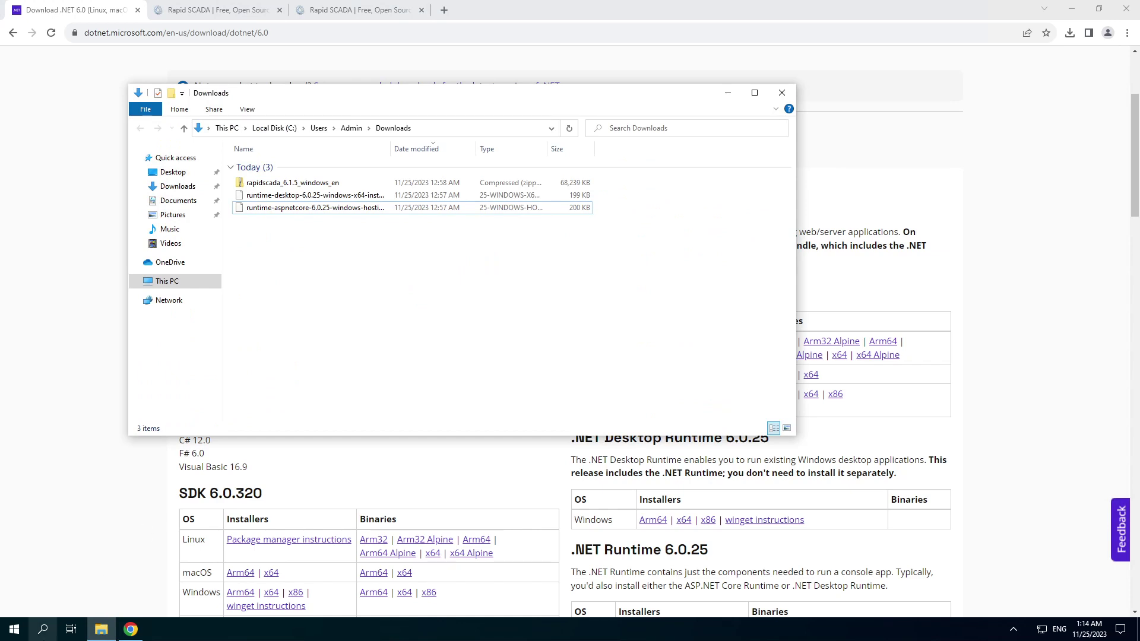
left_click(42, 630)
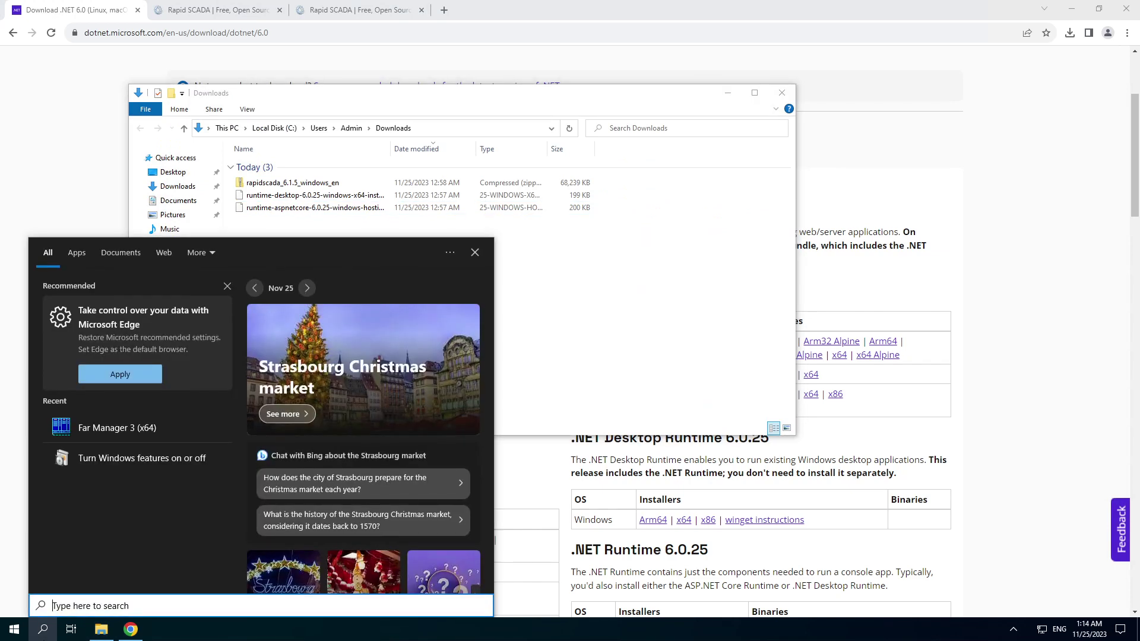
type("windows")
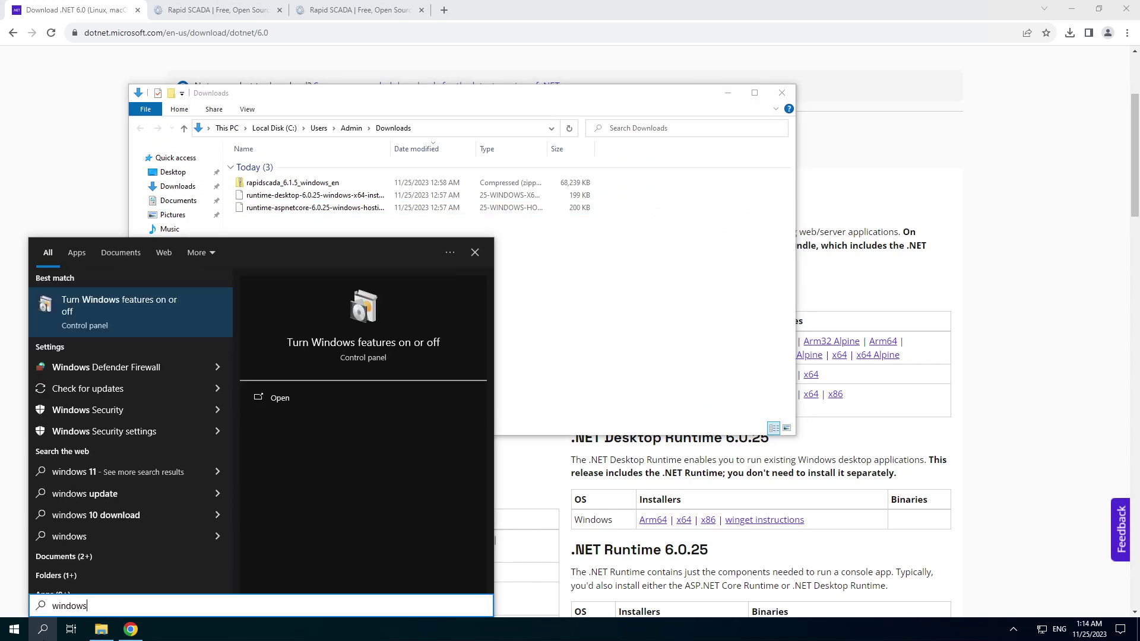
type(" fe")
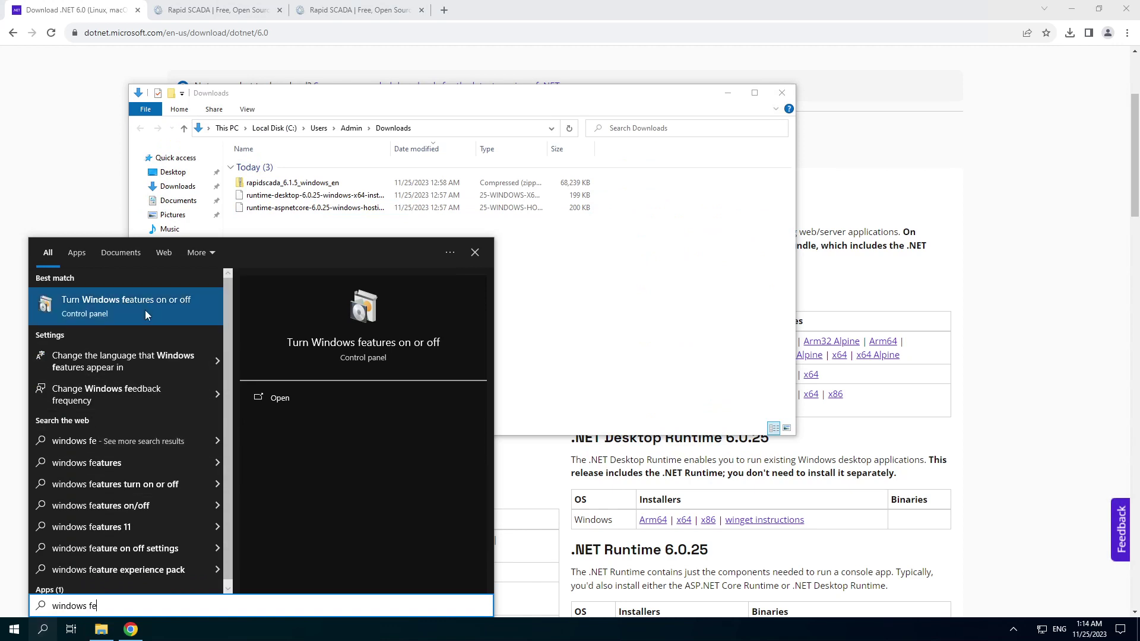
left_click(145, 311)
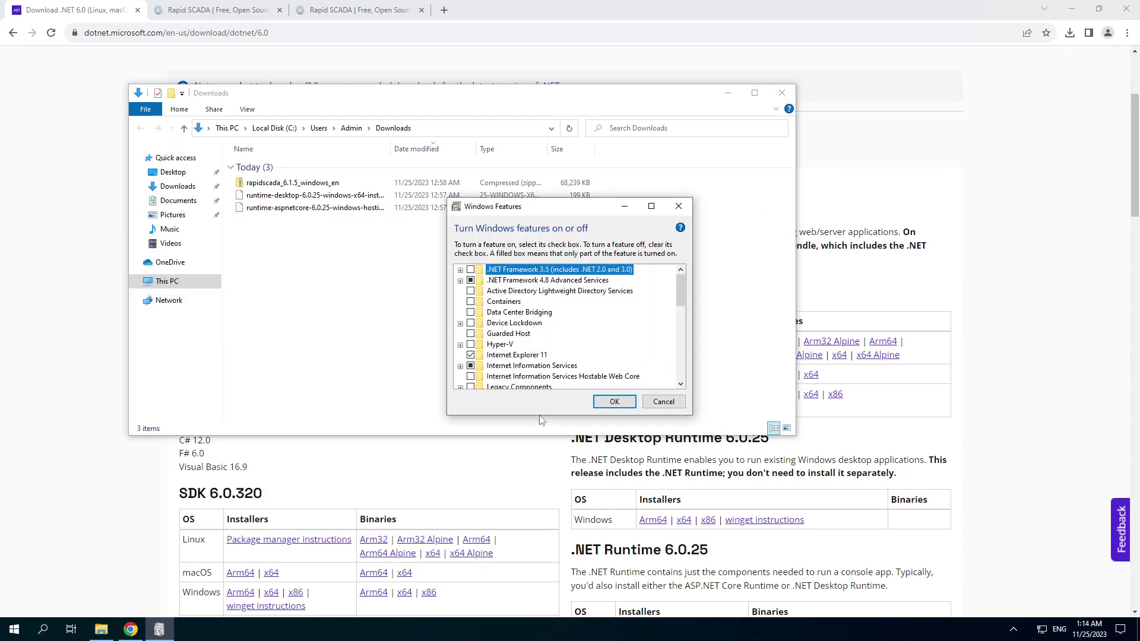
left_click_drag(539, 417, 539, 528)
left_click(460, 366)
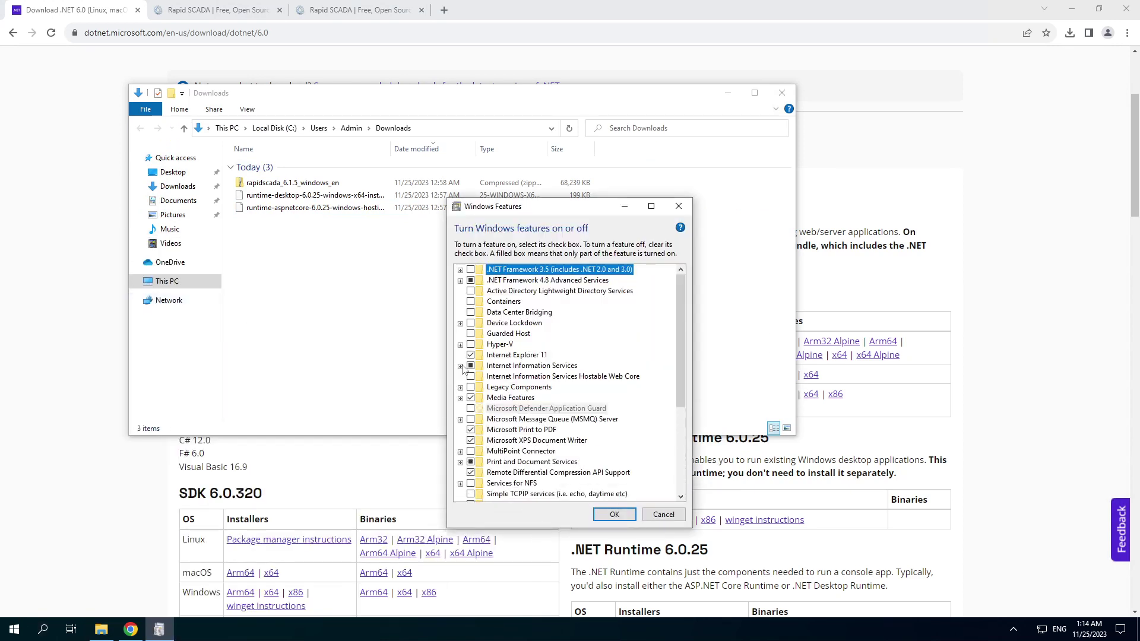
left_click(520, 398)
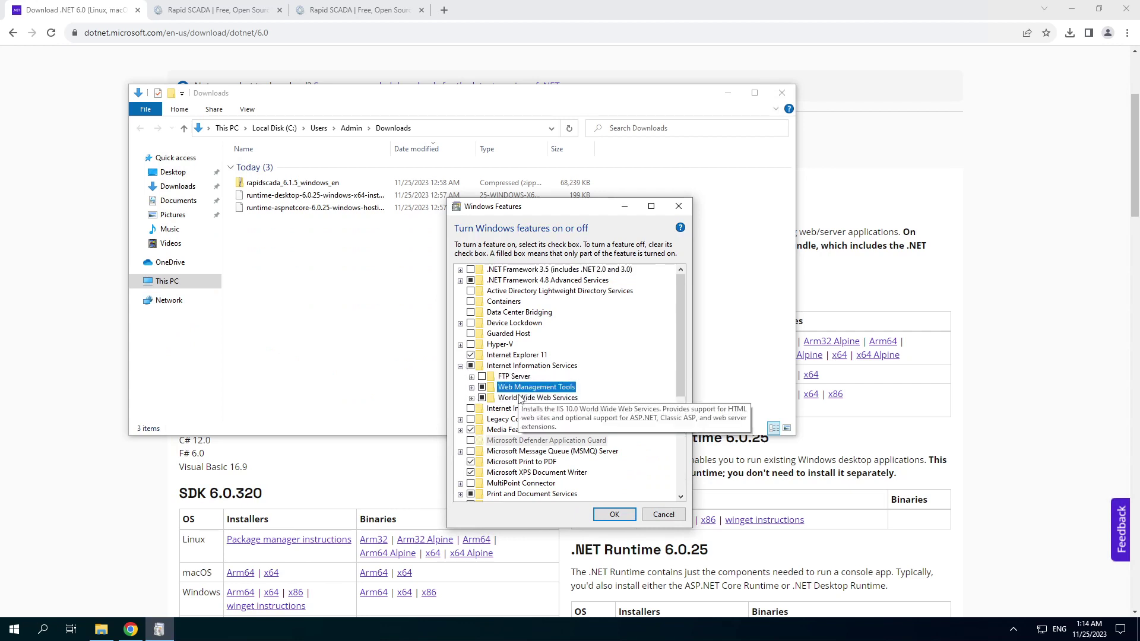
left_click(471, 387)
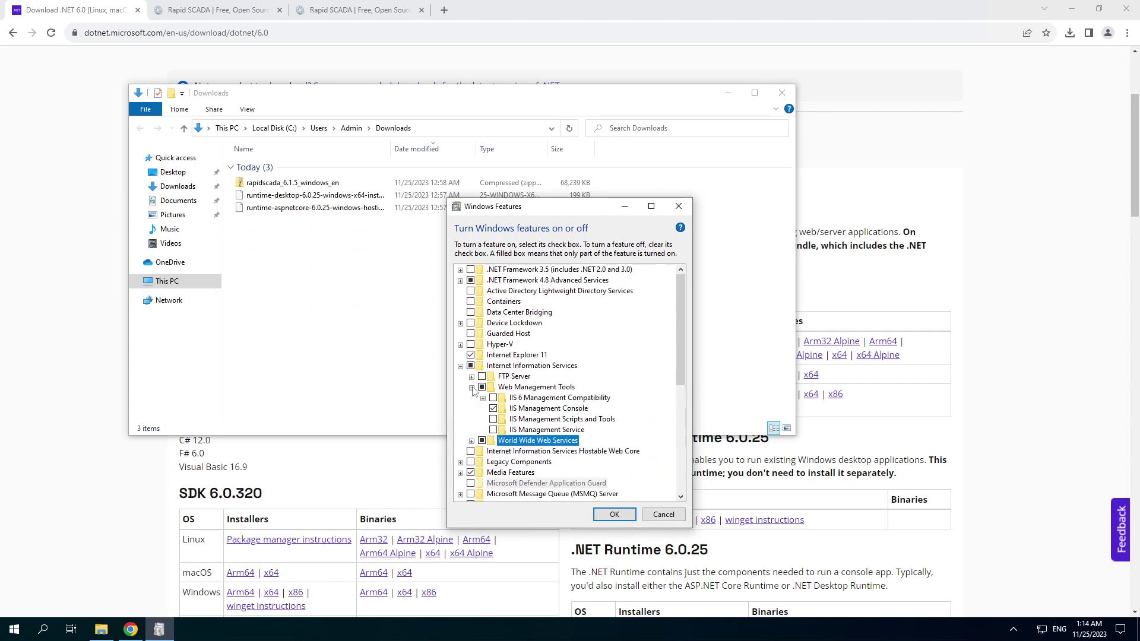
left_click(471, 440)
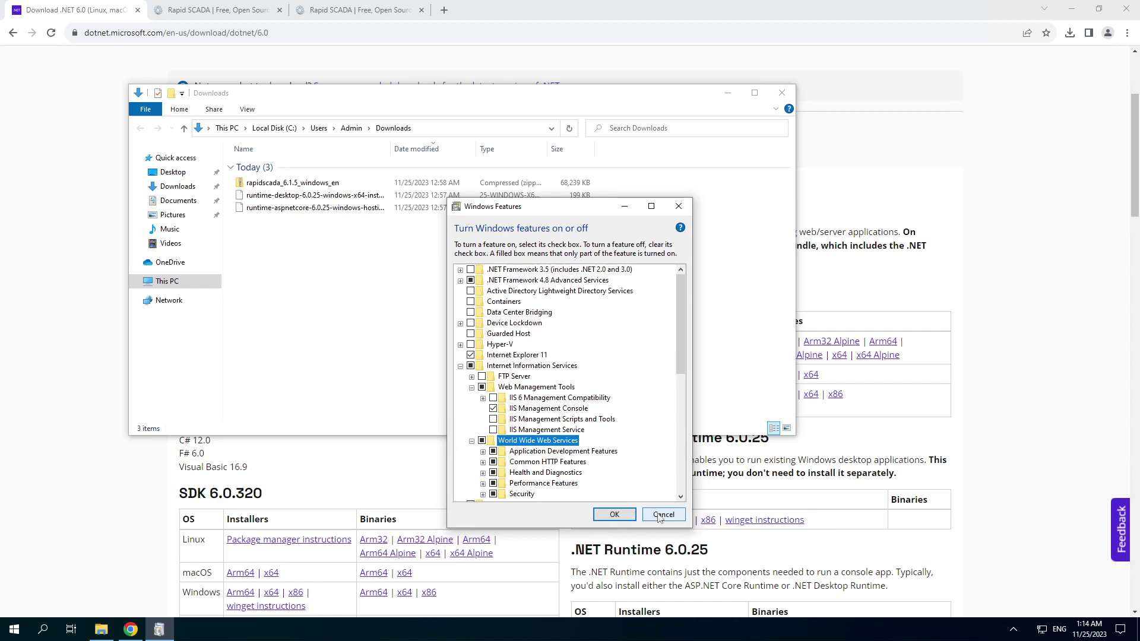
left_click(645, 512)
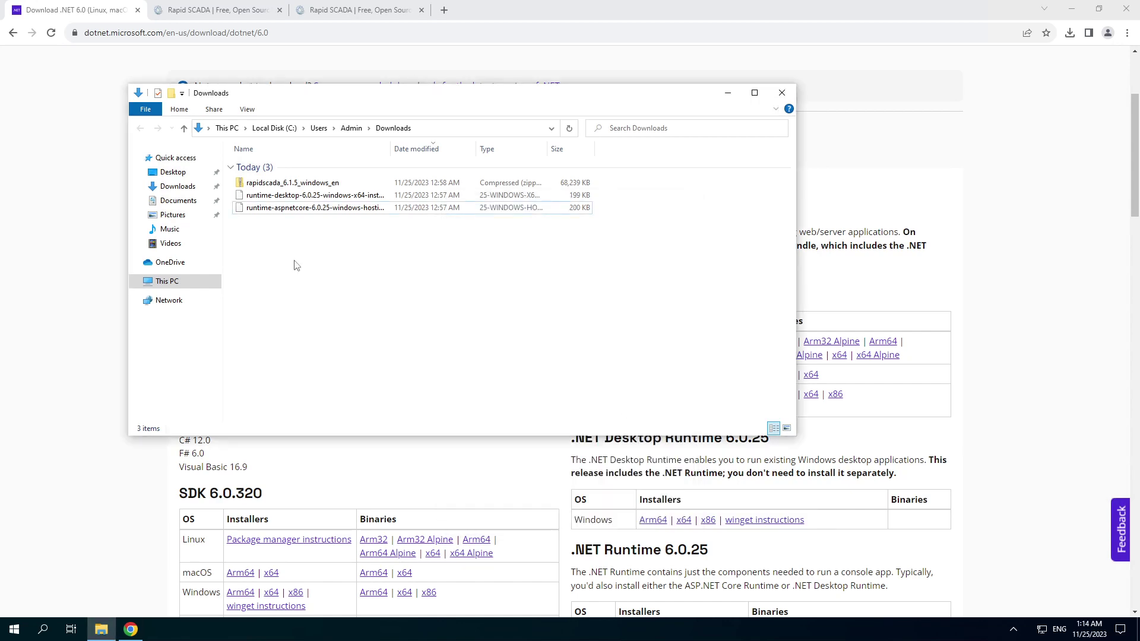
- Open the Rapid SCADA website's Download > Latest Version page and view its download tab
left_click(205, 12)
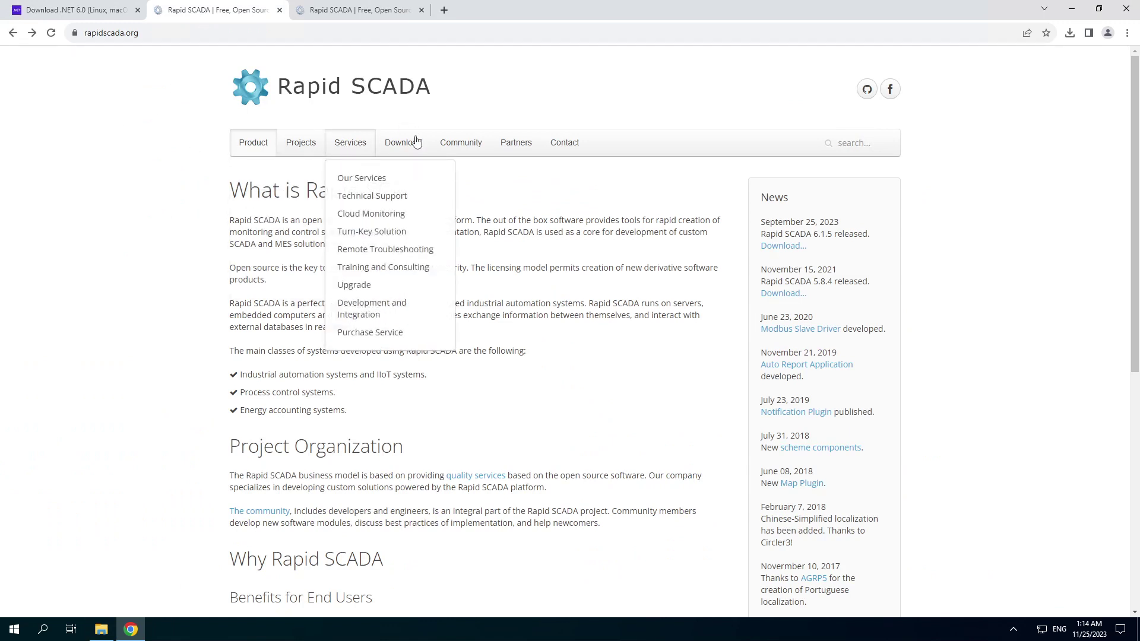
mouse_move(407, 144)
left_click(410, 177)
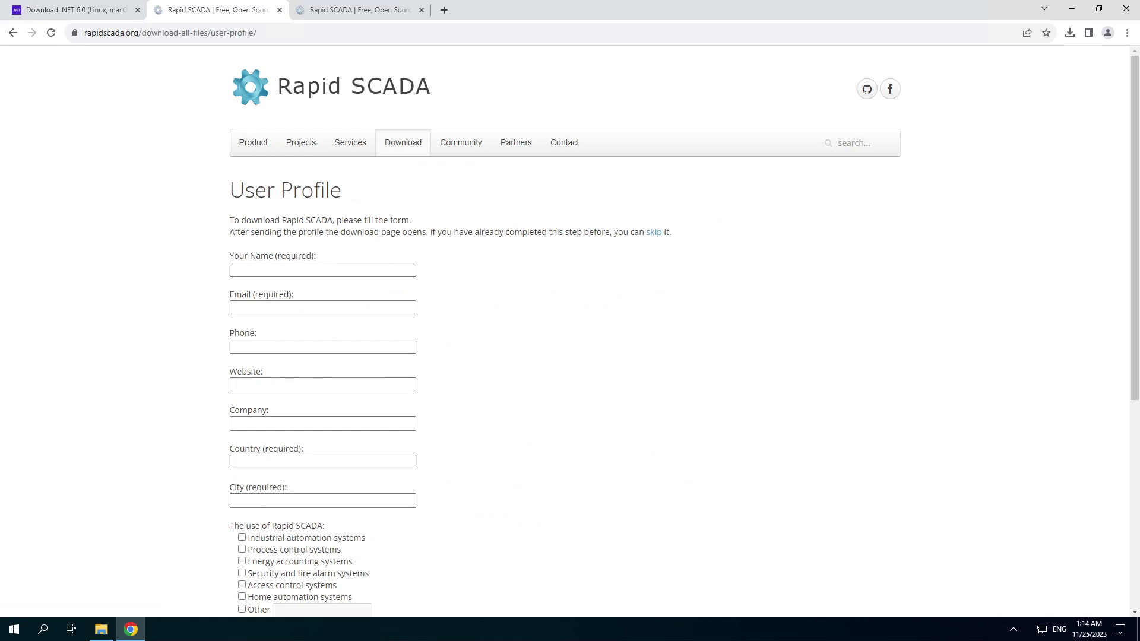
scroll(262, 516, "down", 6)
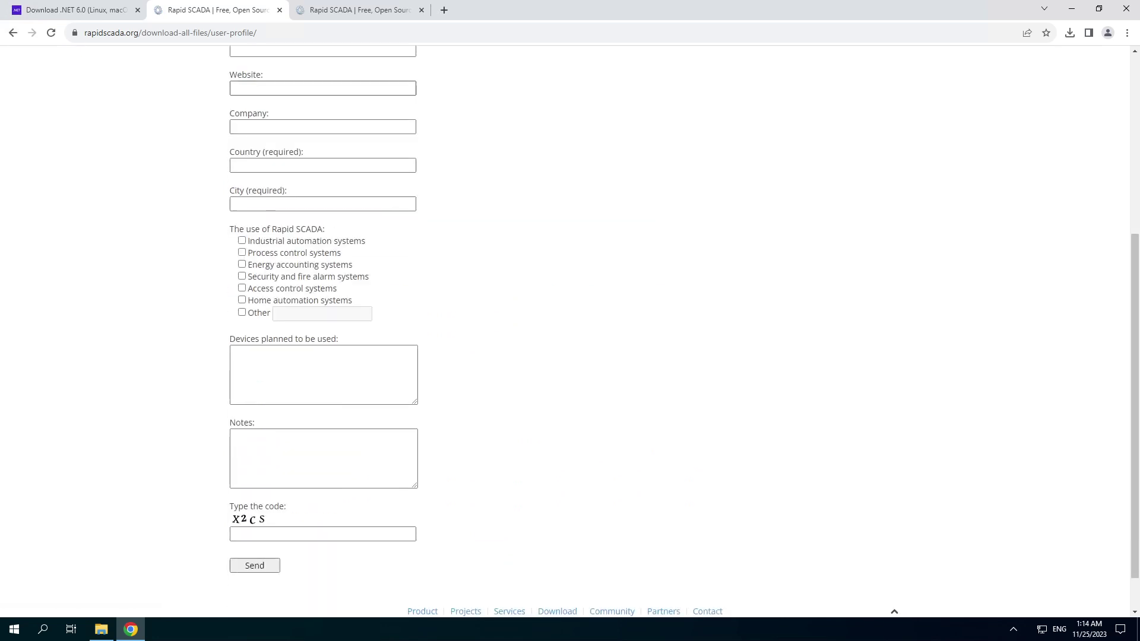
left_click(370, 10)
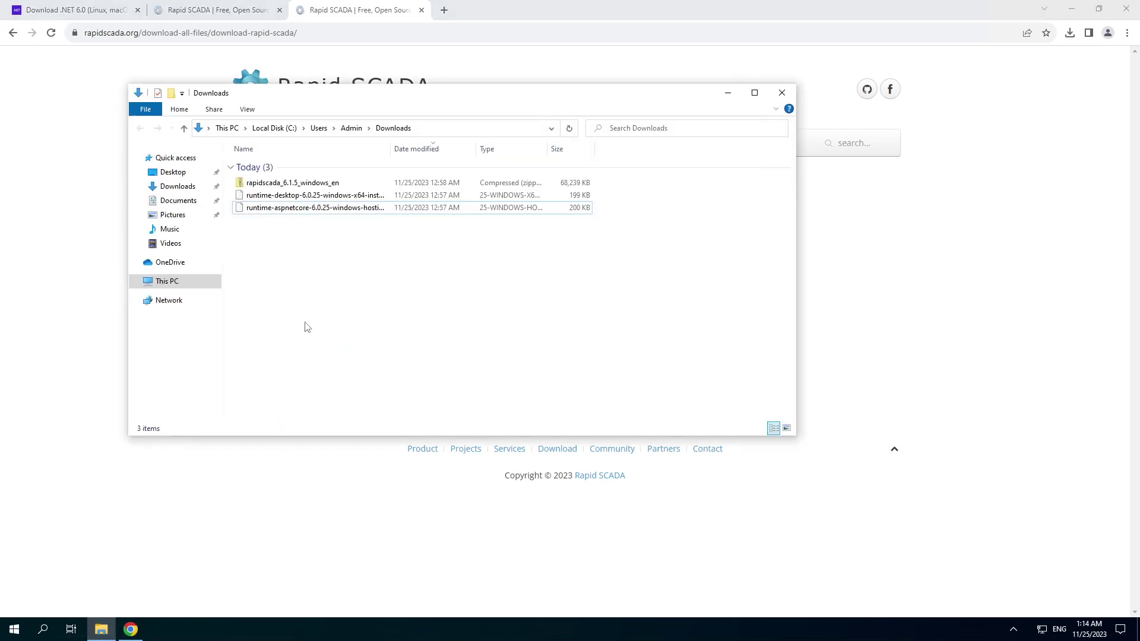
- Extract the rapidscada_6.1.5_windows_en zip into its default folder
left_click(310, 185)
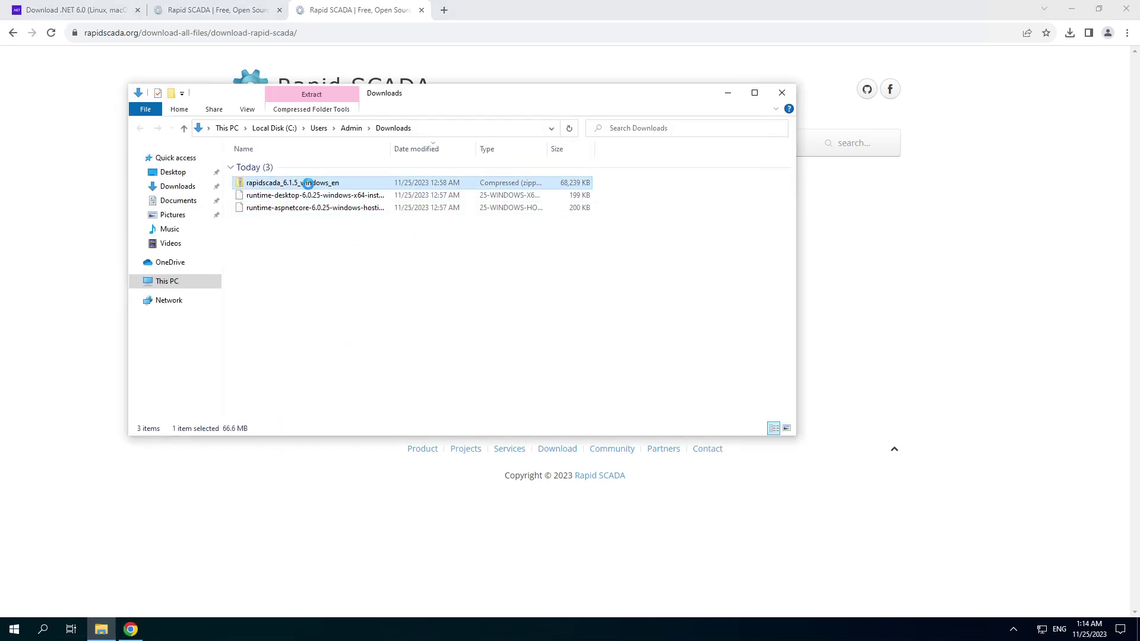
right_click(308, 185)
left_click(347, 240)
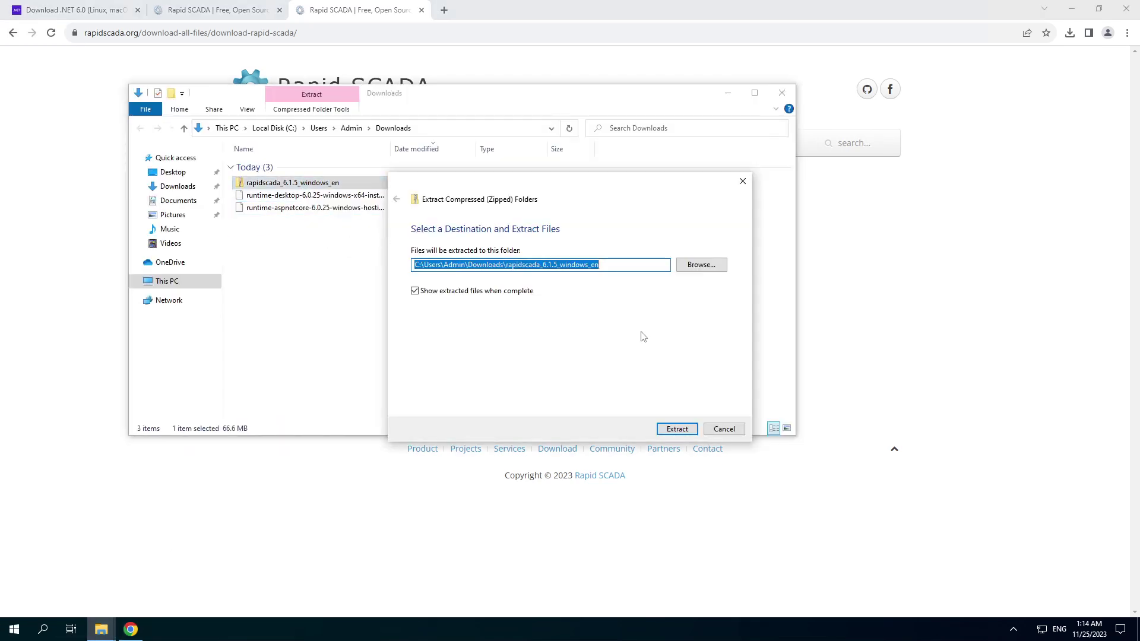
left_click(669, 424)
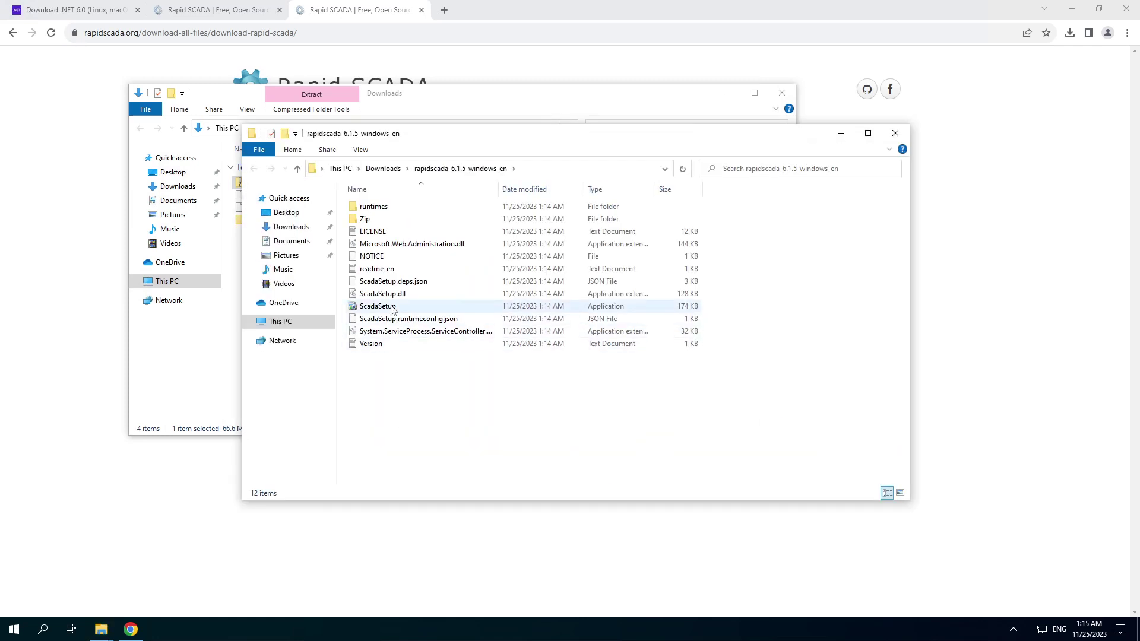
- Launch ScadaSetup, allowing it through the SmartScreen warning and the administrator prompt
double_click(392, 307)
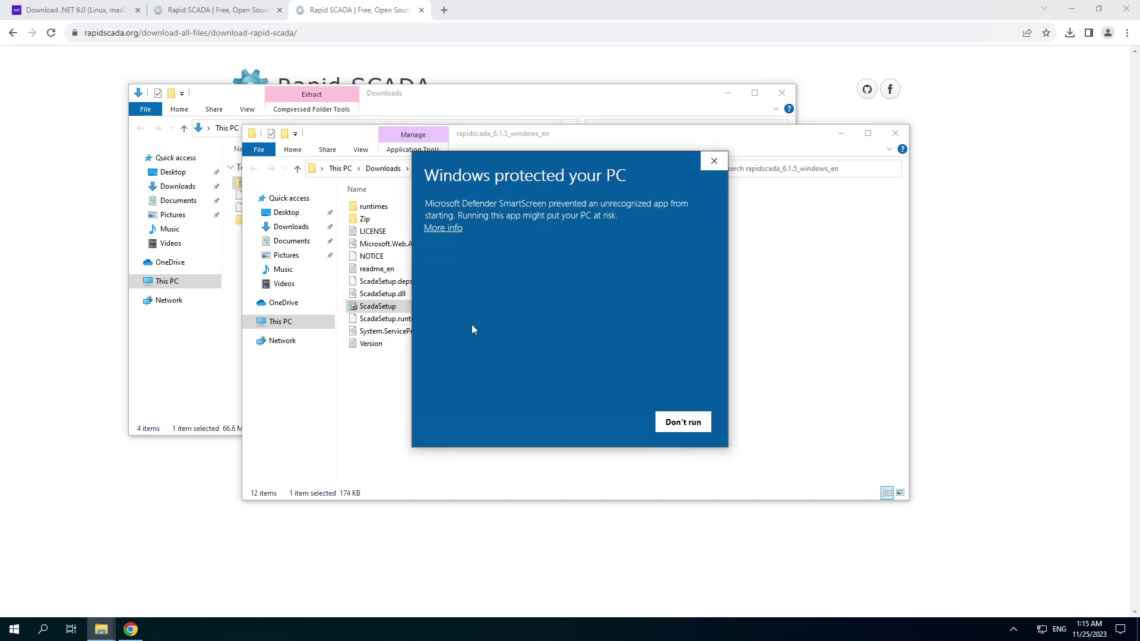
left_click(461, 231)
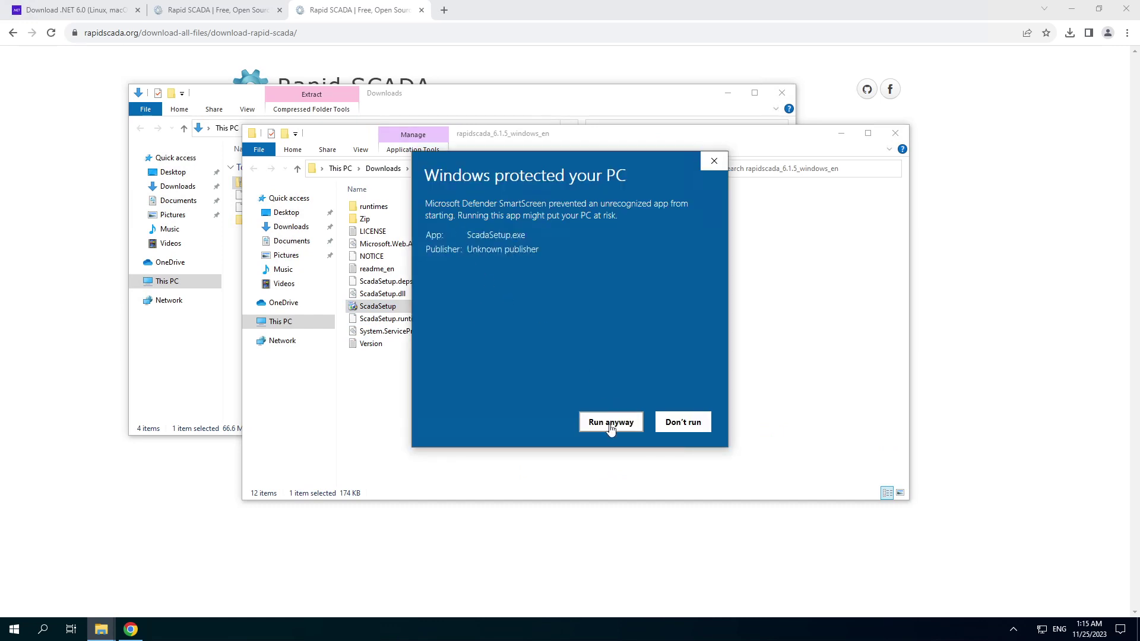
left_click(610, 422)
left_click(518, 398)
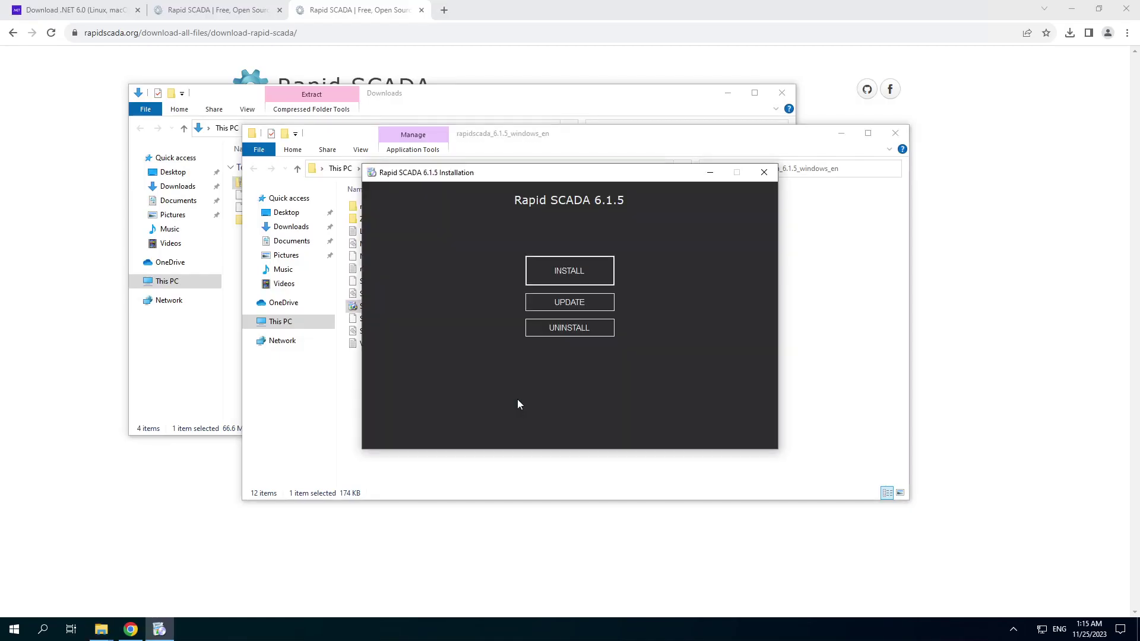
- Start a fresh install with all five apps, default C:\Program Files\SCADA directory, and website Scada on port 10008
left_click(579, 266)
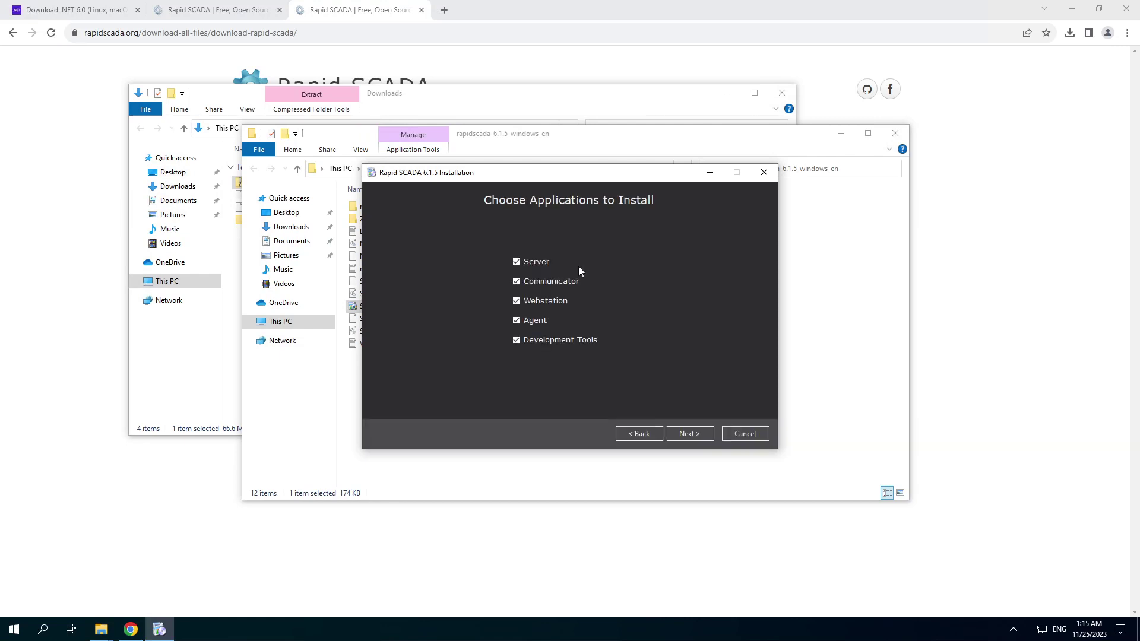
left_click(687, 434)
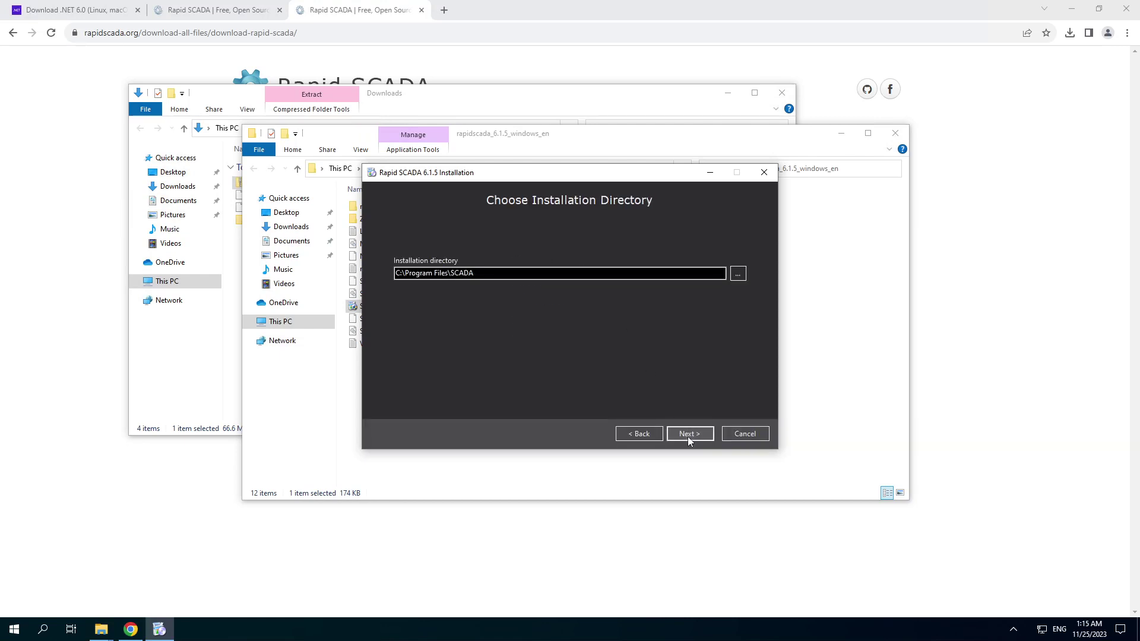
left_click(687, 434)
left_click(688, 436)
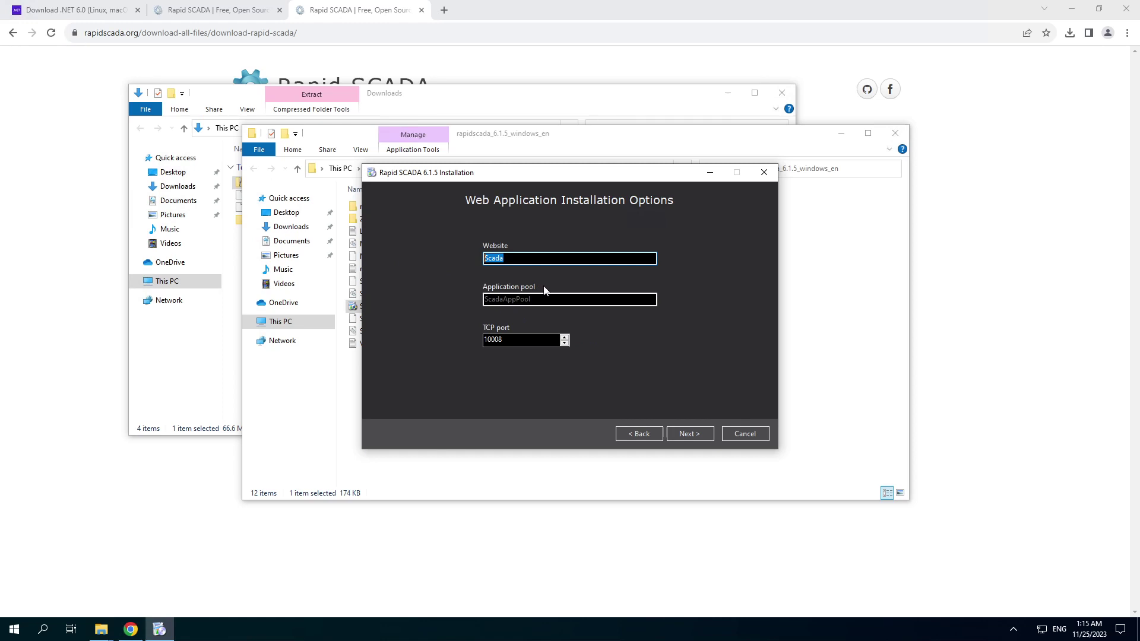
left_click(522, 339)
left_click(686, 432)
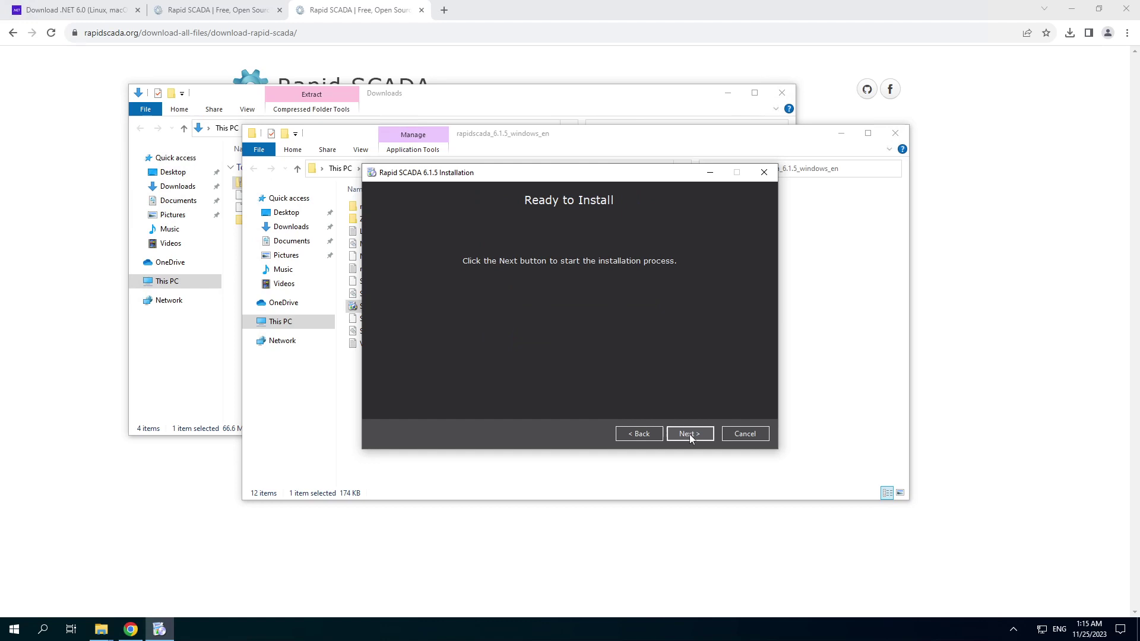
- Run the Rapid SCADA 6.1.5 installation to completion and close the installer
left_click(689, 433)
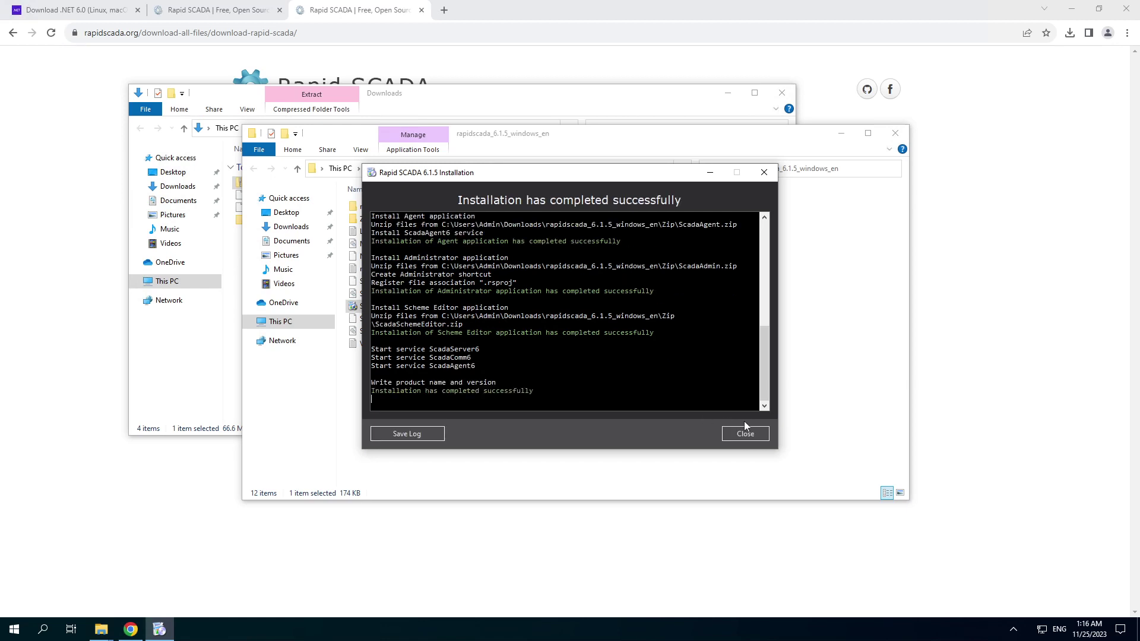
left_click(746, 434)
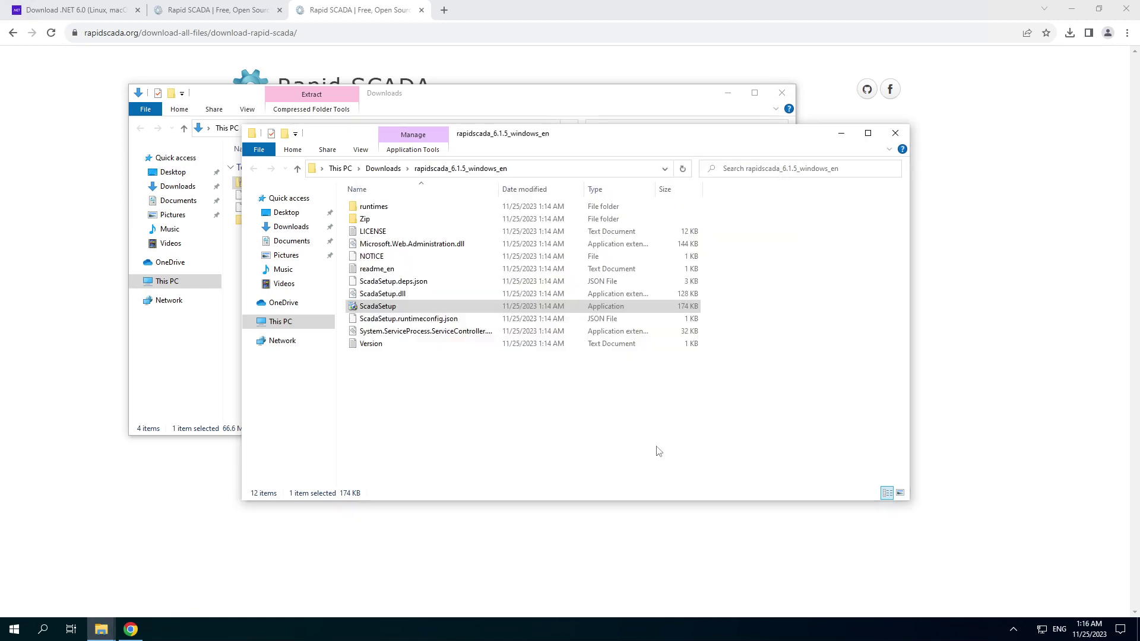
- Launch Administrator from the SCADA group in the Start menu's S section
left_click(12, 630)
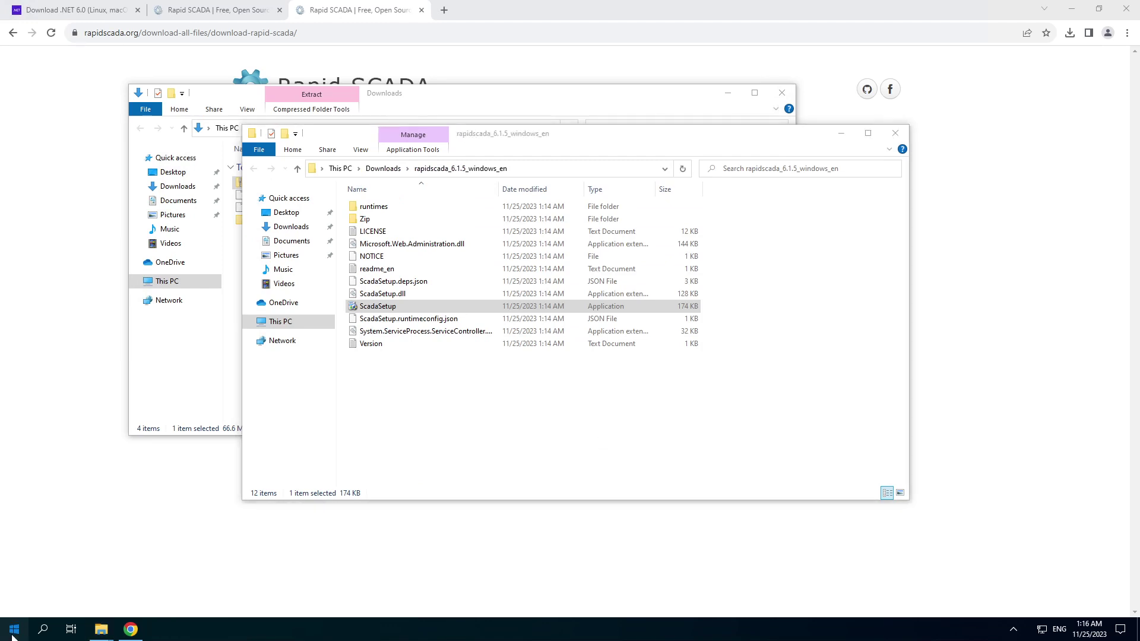
left_click(58, 530)
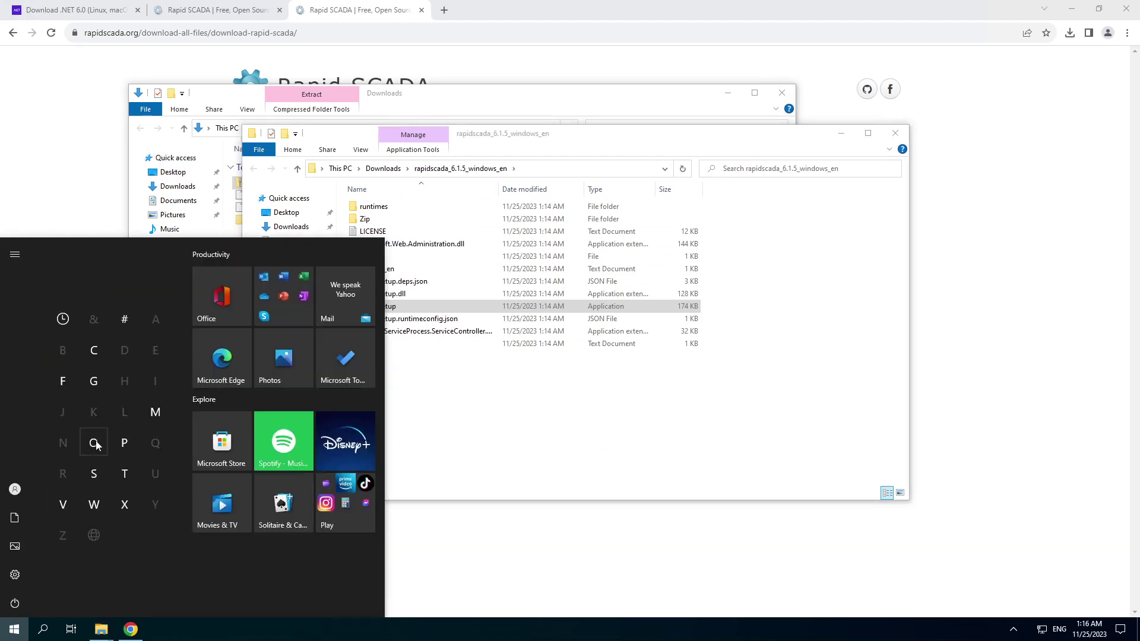
left_click(93, 473)
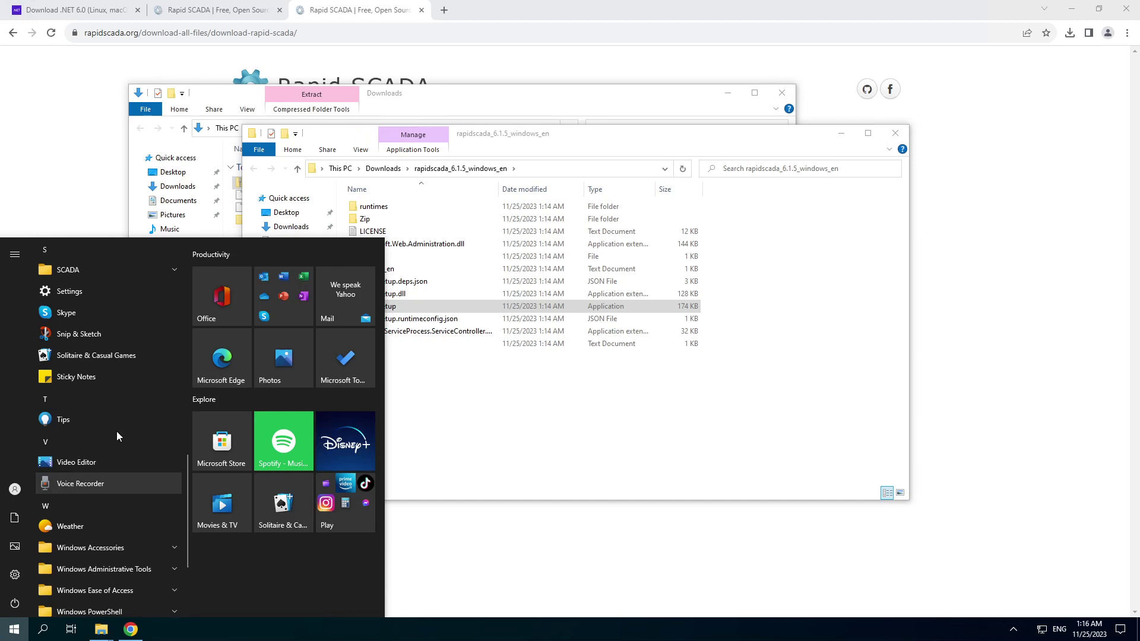
left_click(149, 265)
left_click(129, 289)
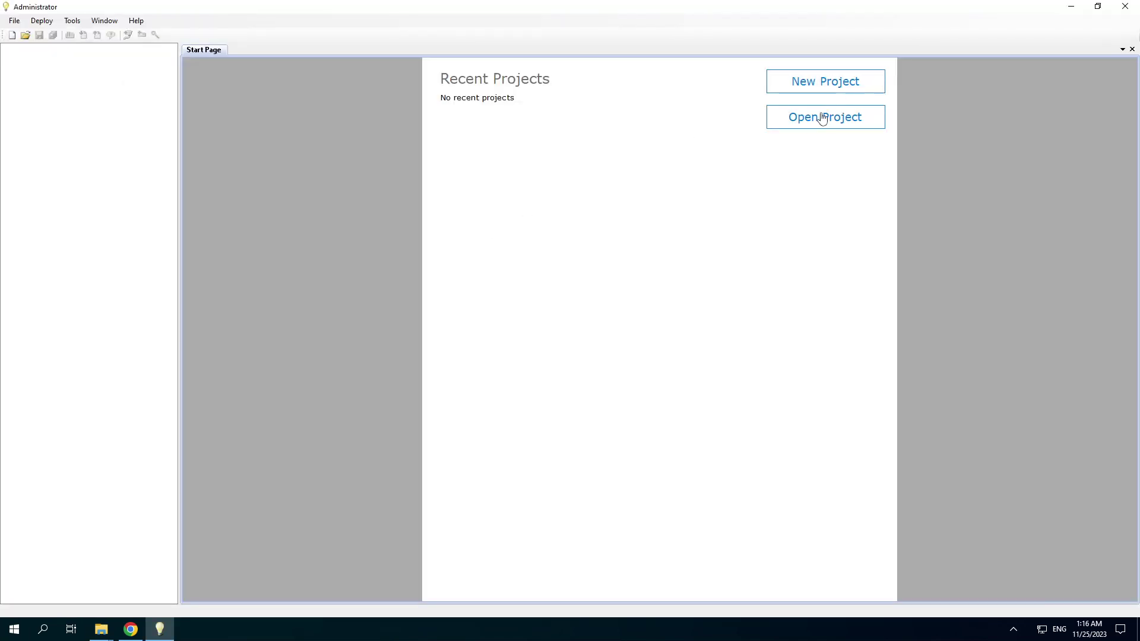
- Open HelloWorld.rsproj from C:\Program Files\SCADA\ProjectSamples\HelloWorld
left_click(822, 118)
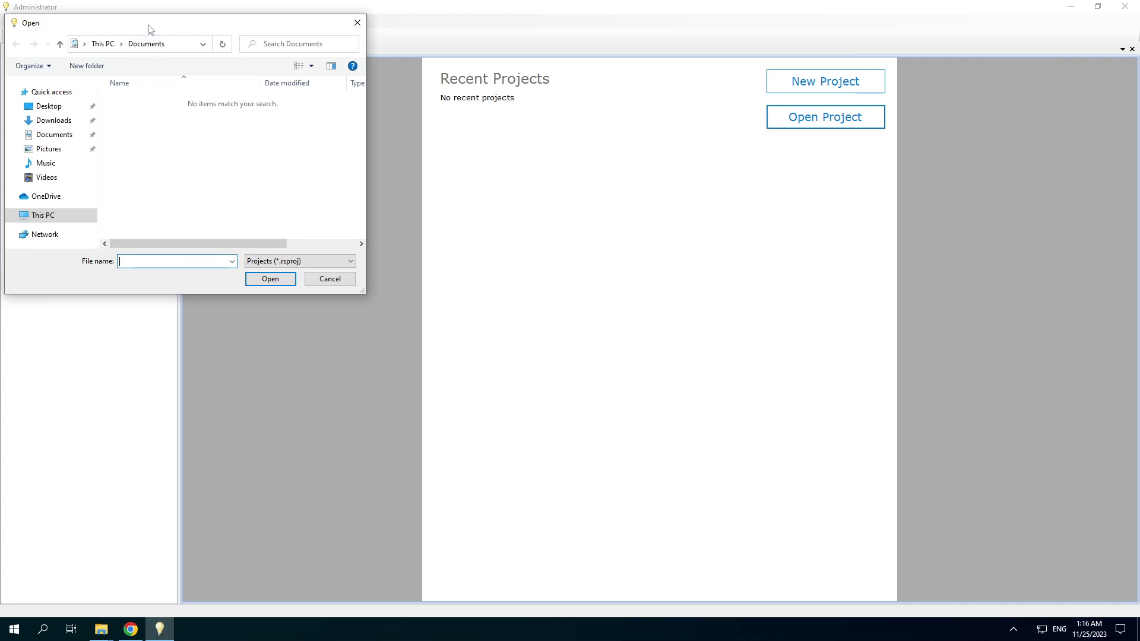
left_click(150, 294)
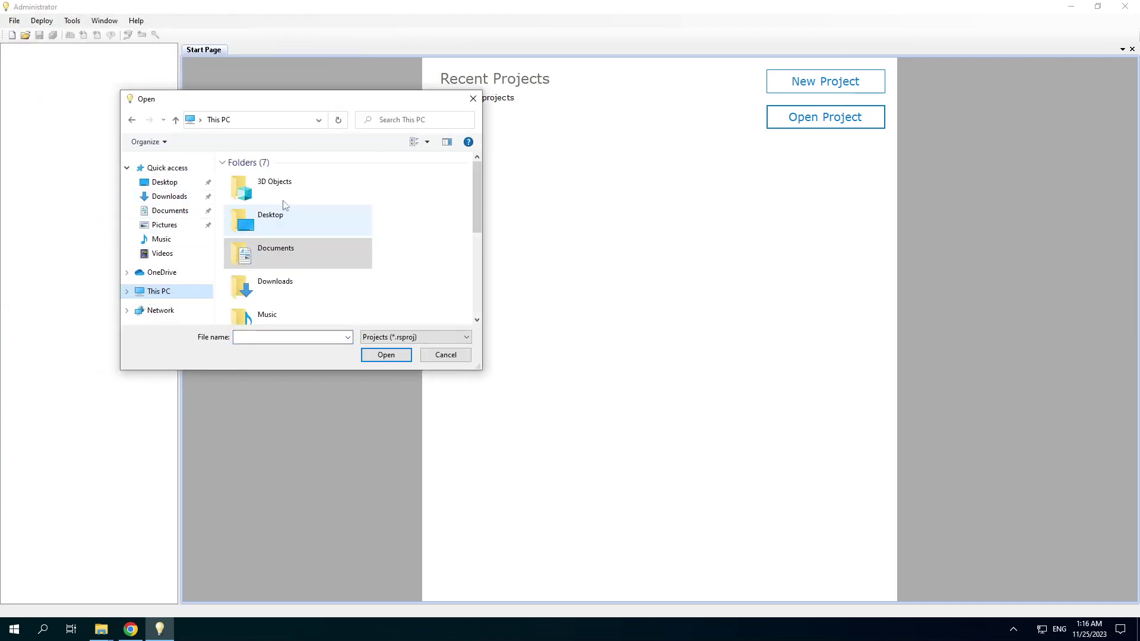
scroll(285, 272, "down", 3)
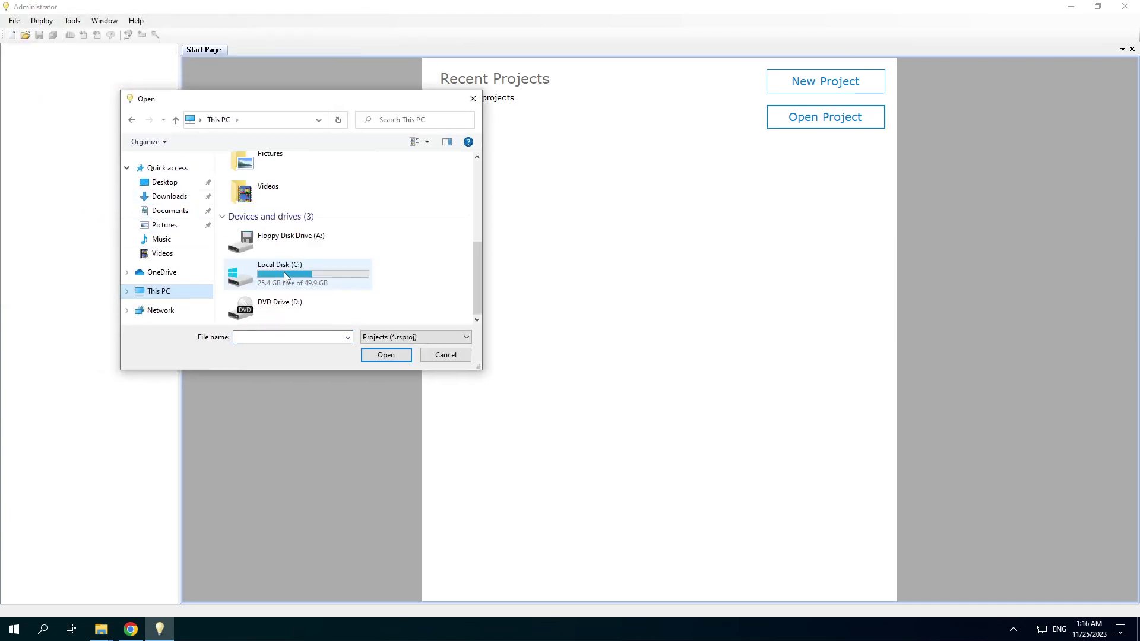
double_click(285, 272)
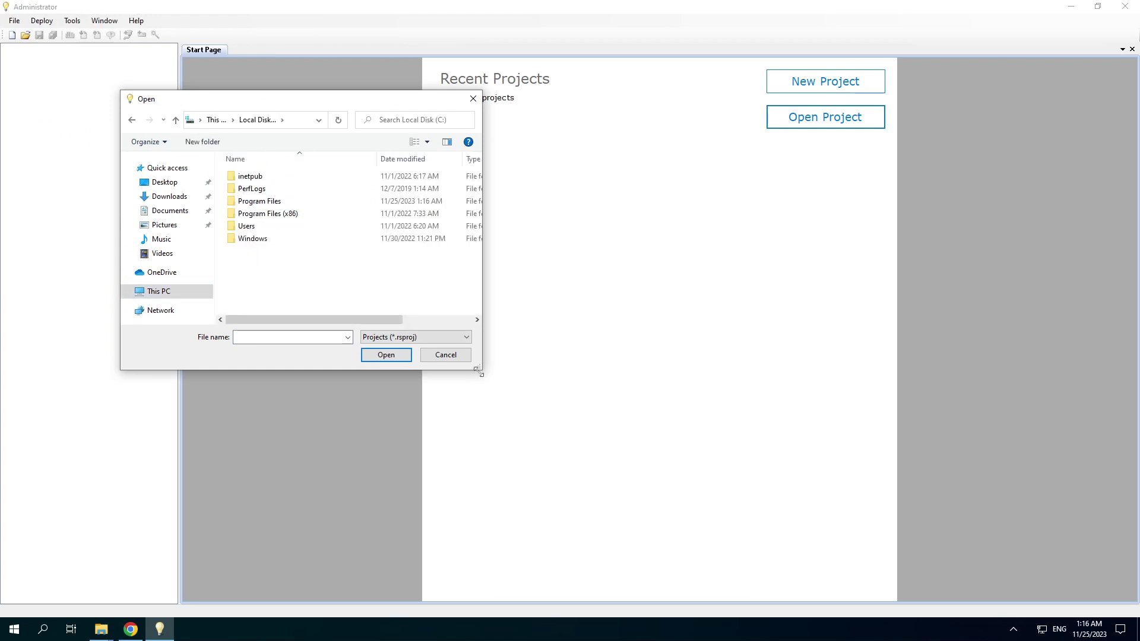
left_click_drag(476, 368, 717, 428)
double_click(260, 202)
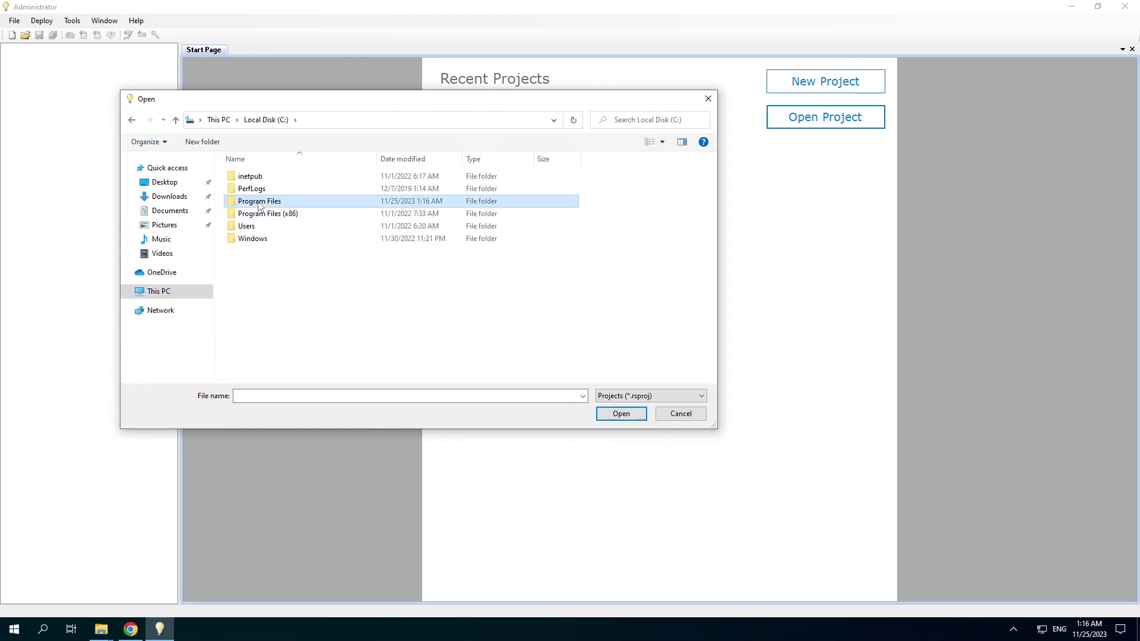
double_click(259, 288)
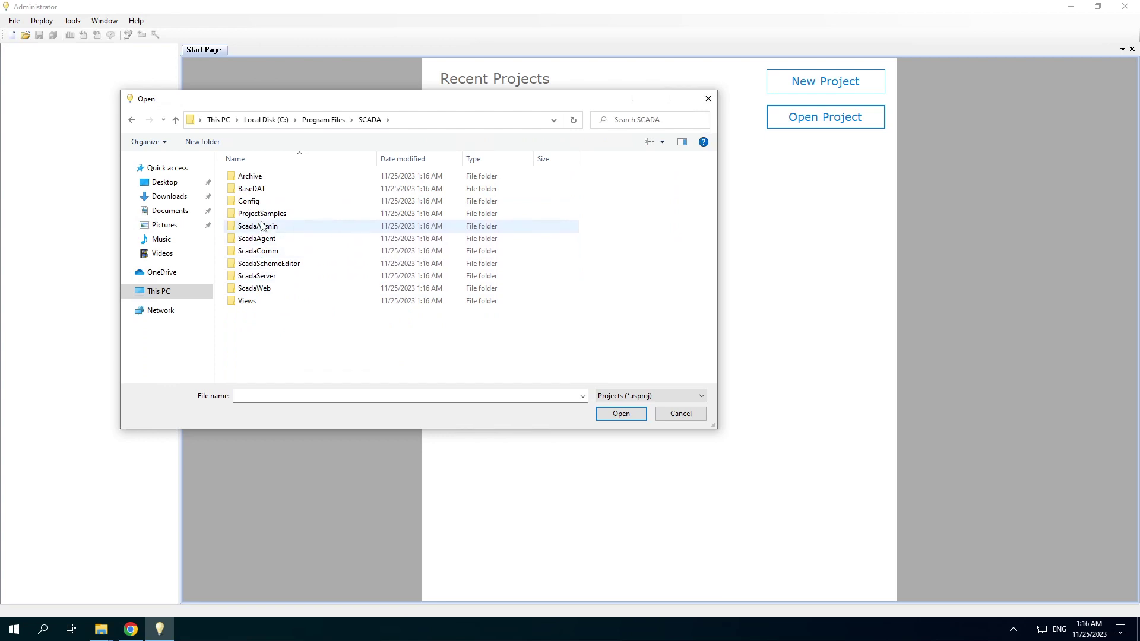
double_click(261, 214)
double_click(260, 177)
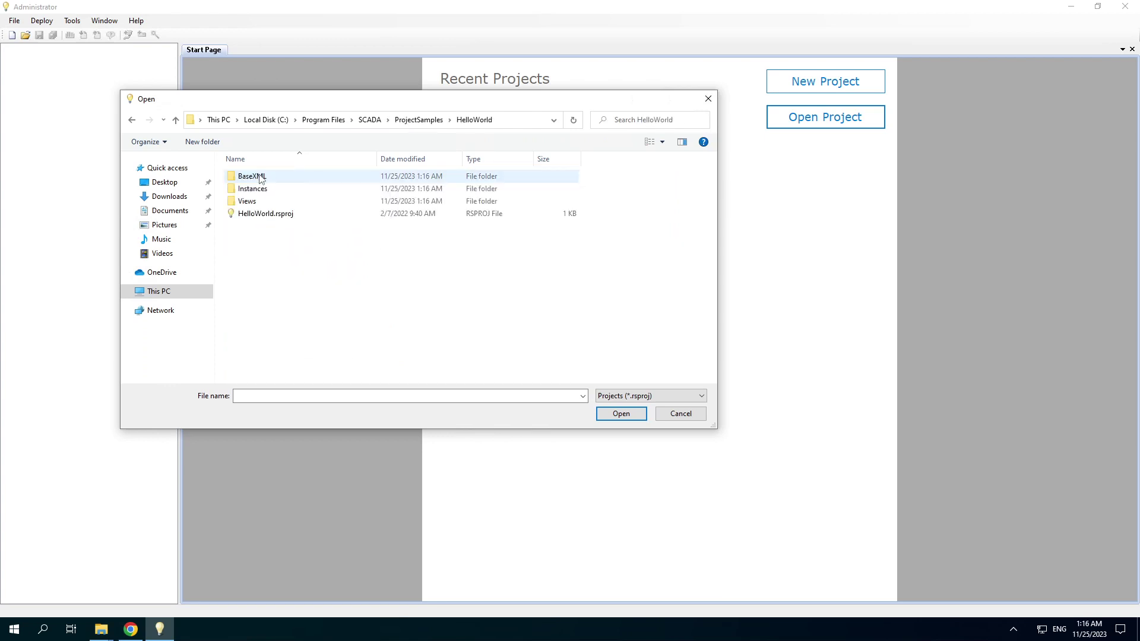
left_click(257, 213)
left_click(621, 414)
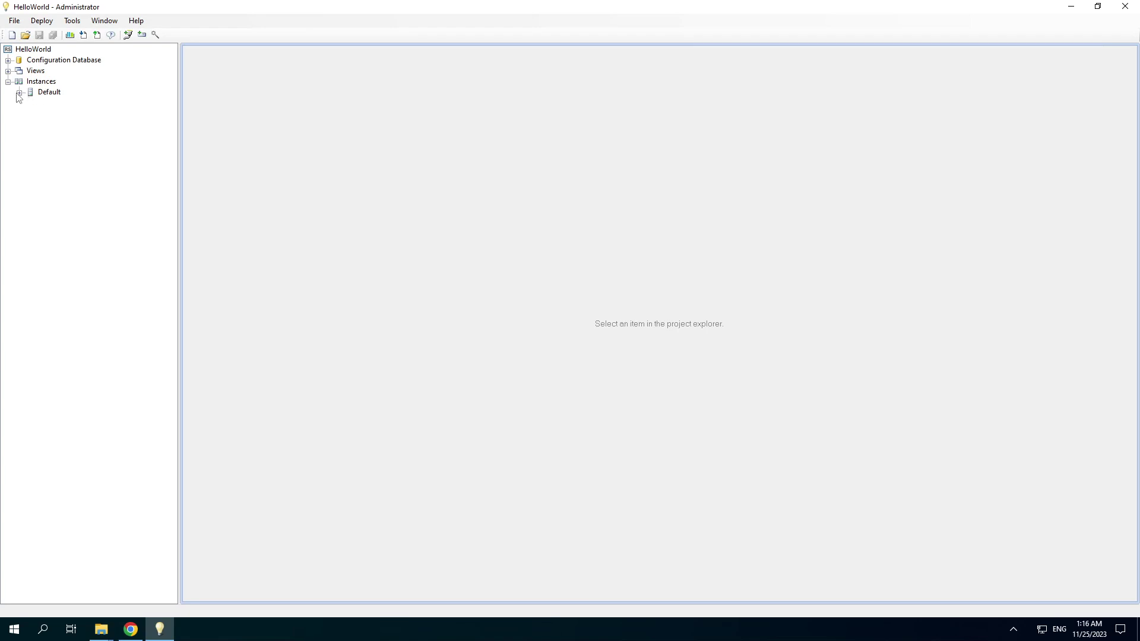
- Expand the Default instance and view the Server's ScadaServer log and status summary
left_click(19, 93)
left_click(30, 103)
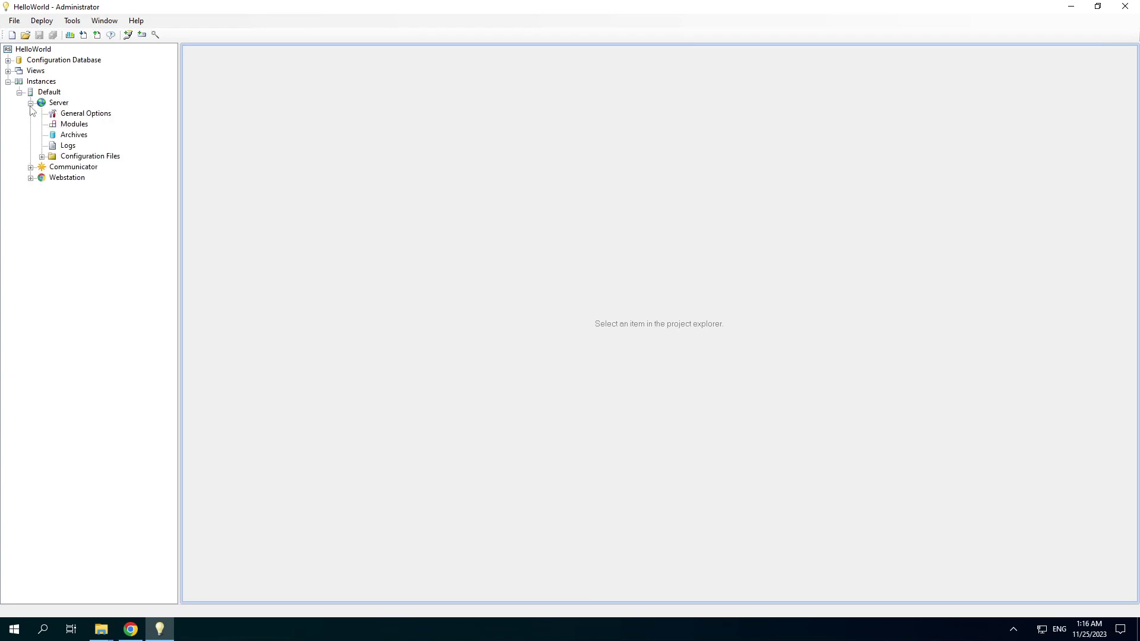
left_click(64, 146)
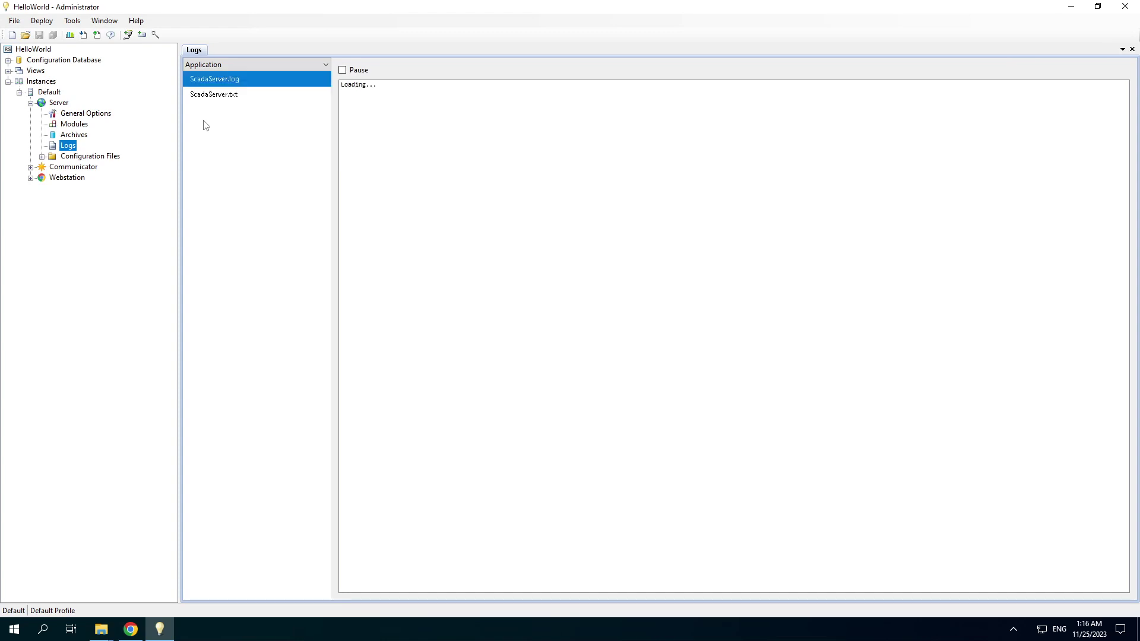
left_click(544, 379)
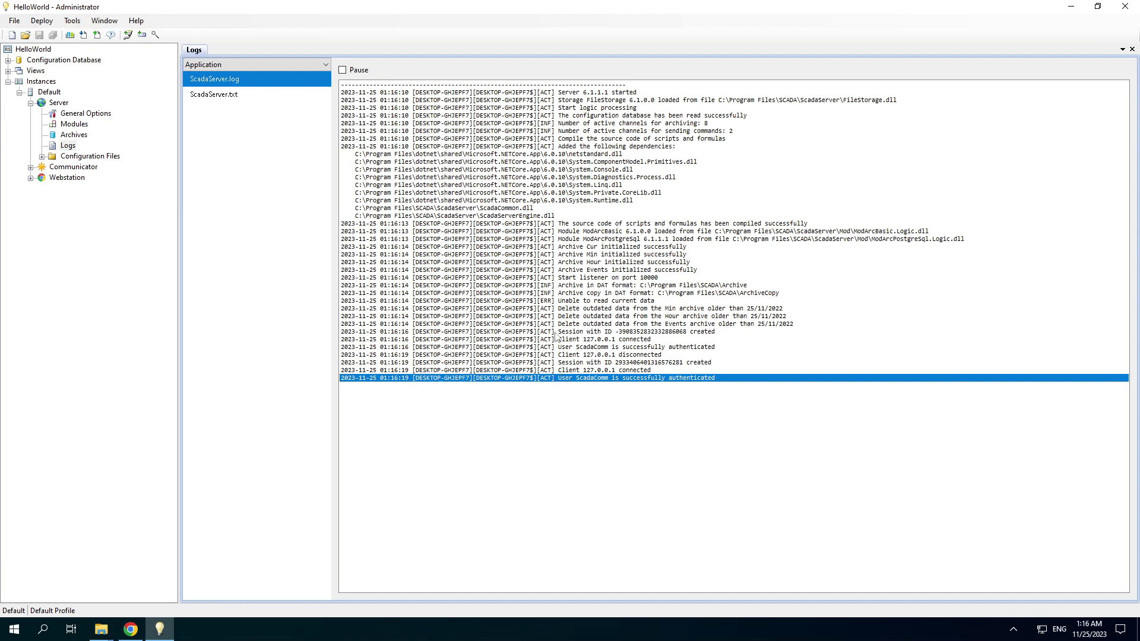
left_click(209, 95)
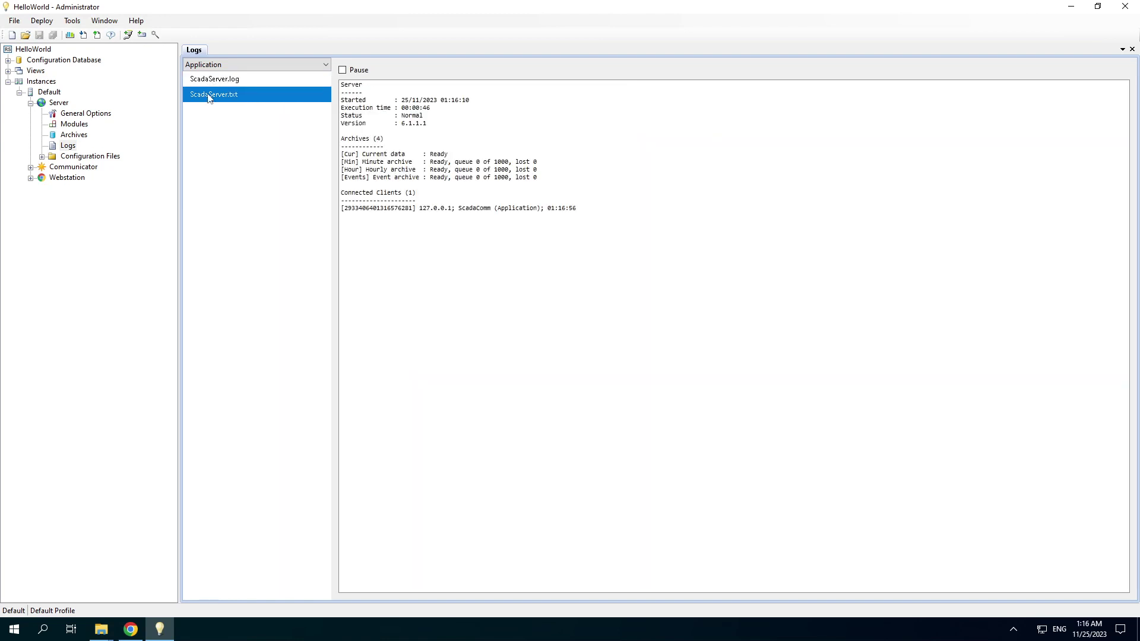
- Check the Communicator's ScadaComm.txt status, then open and close the empty Webstation logs
left_click(30, 167)
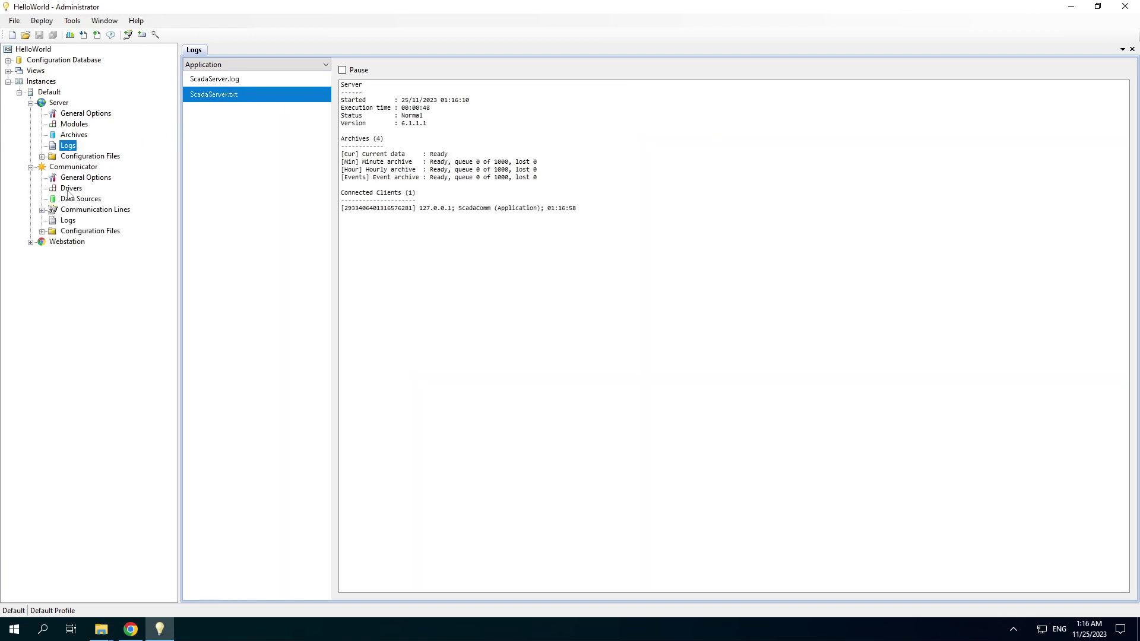
left_click(63, 222)
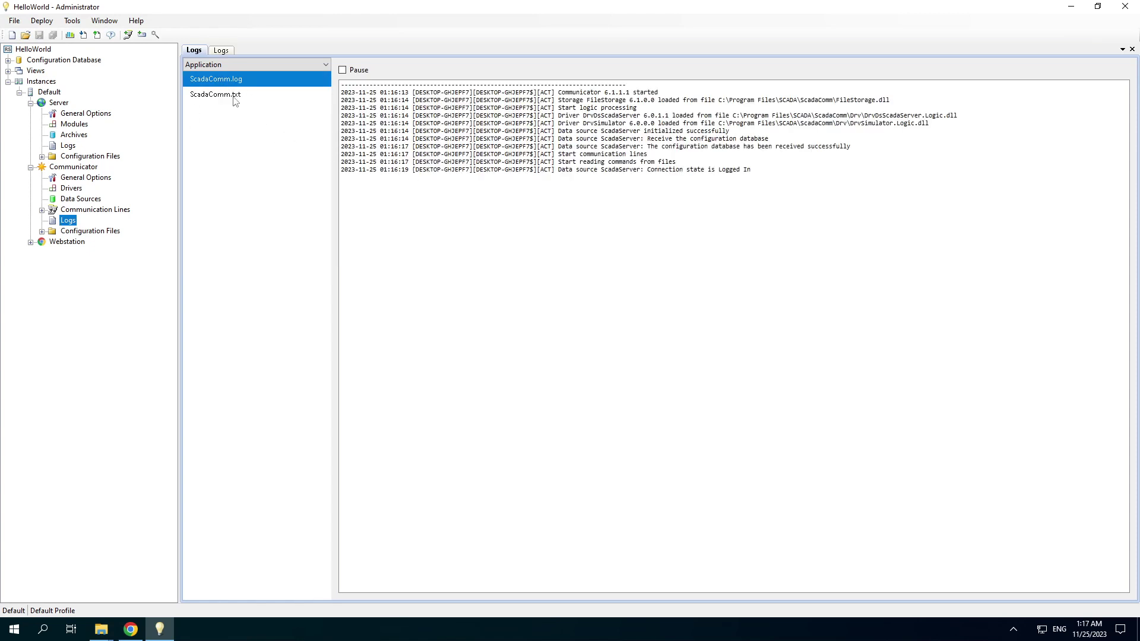
left_click(235, 99)
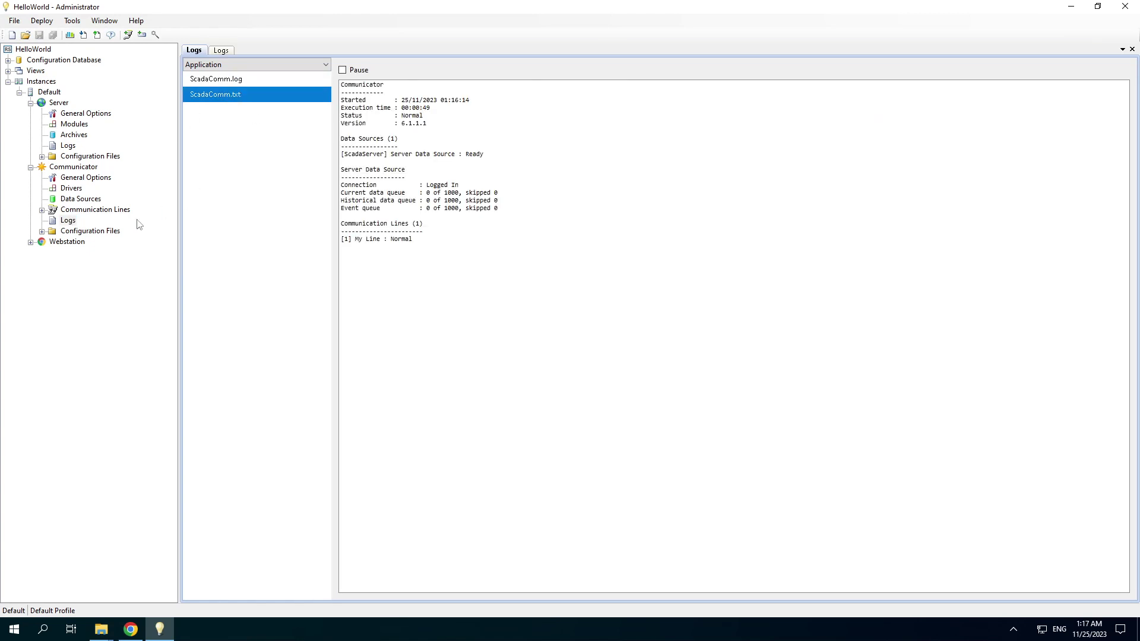
left_click(30, 243)
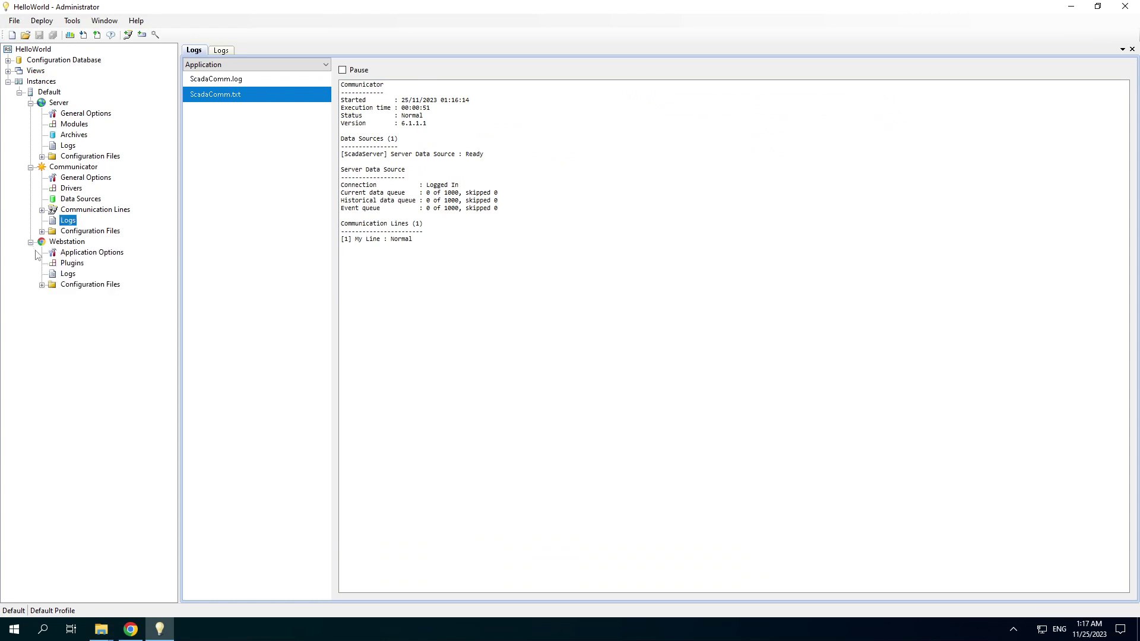
left_click(67, 273)
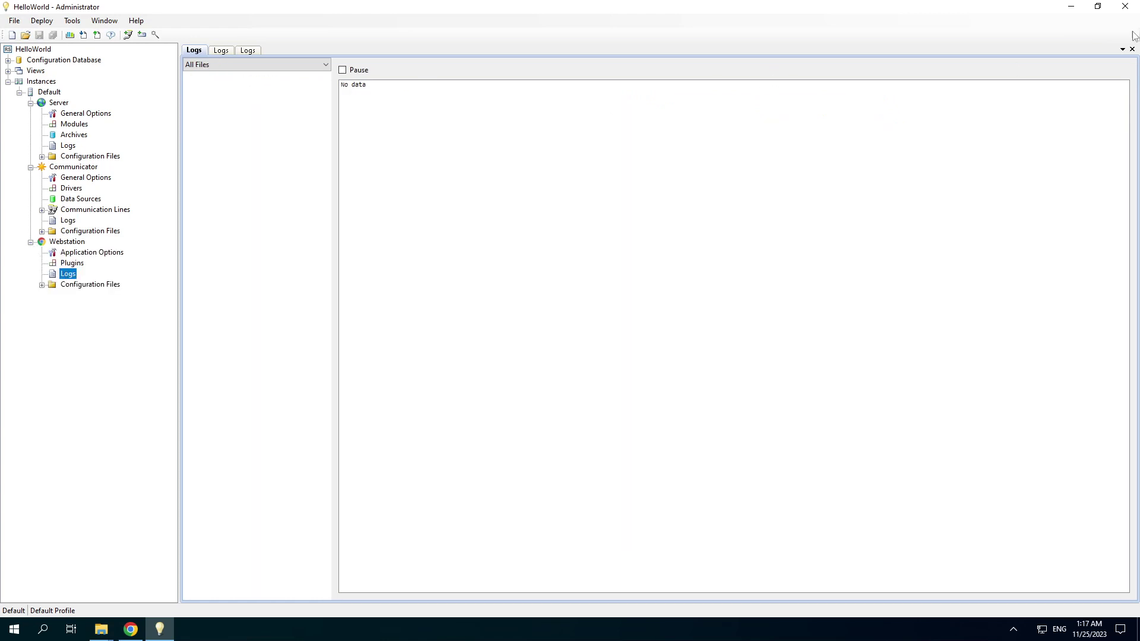
left_click(1132, 49)
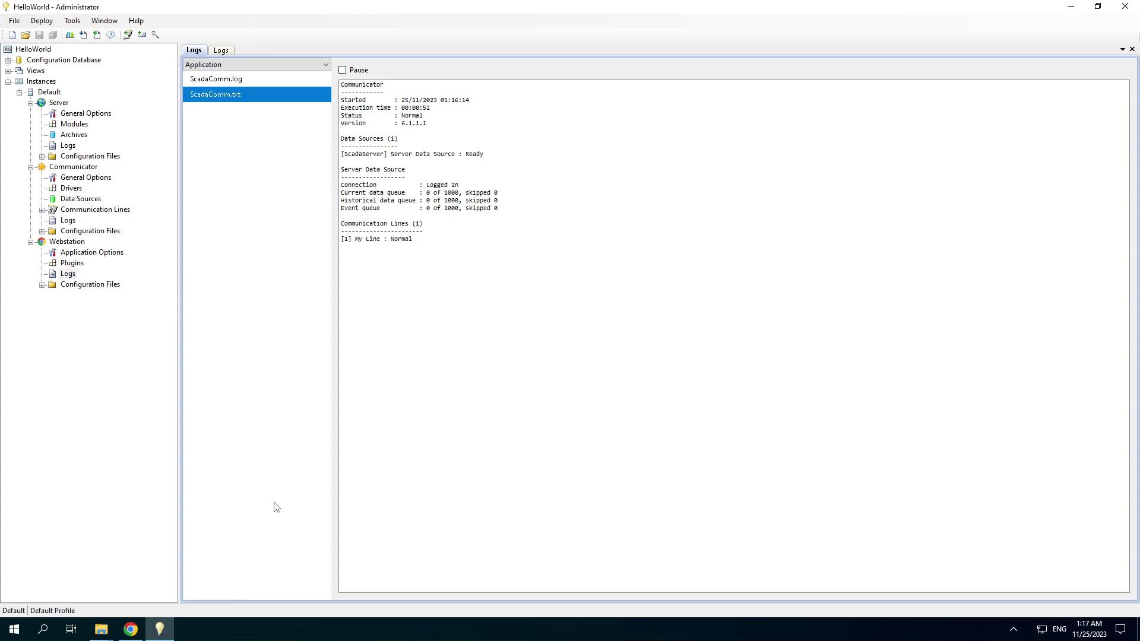
- Launch Webstation from the Start menu's SCADA group to open its login page
left_click(135, 629)
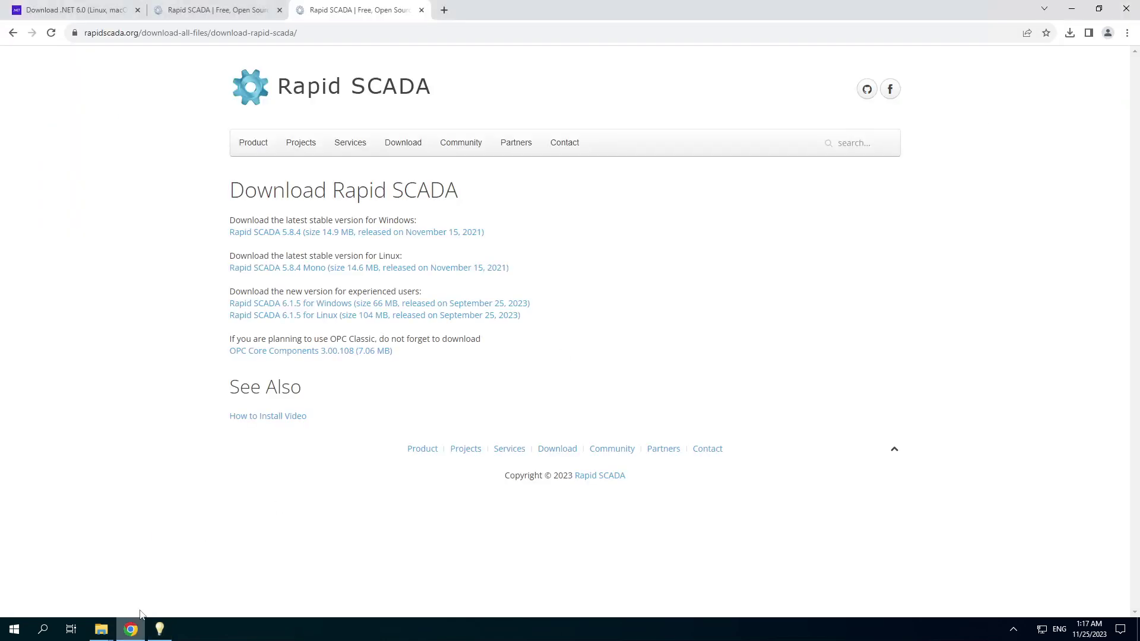
left_click(16, 633)
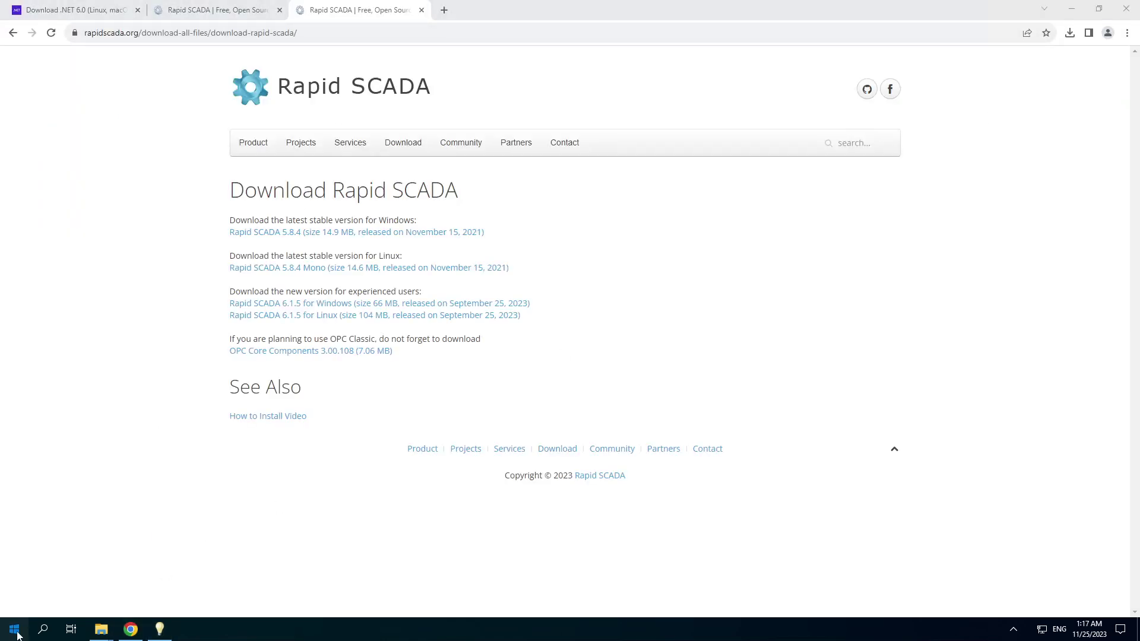
left_click(101, 467)
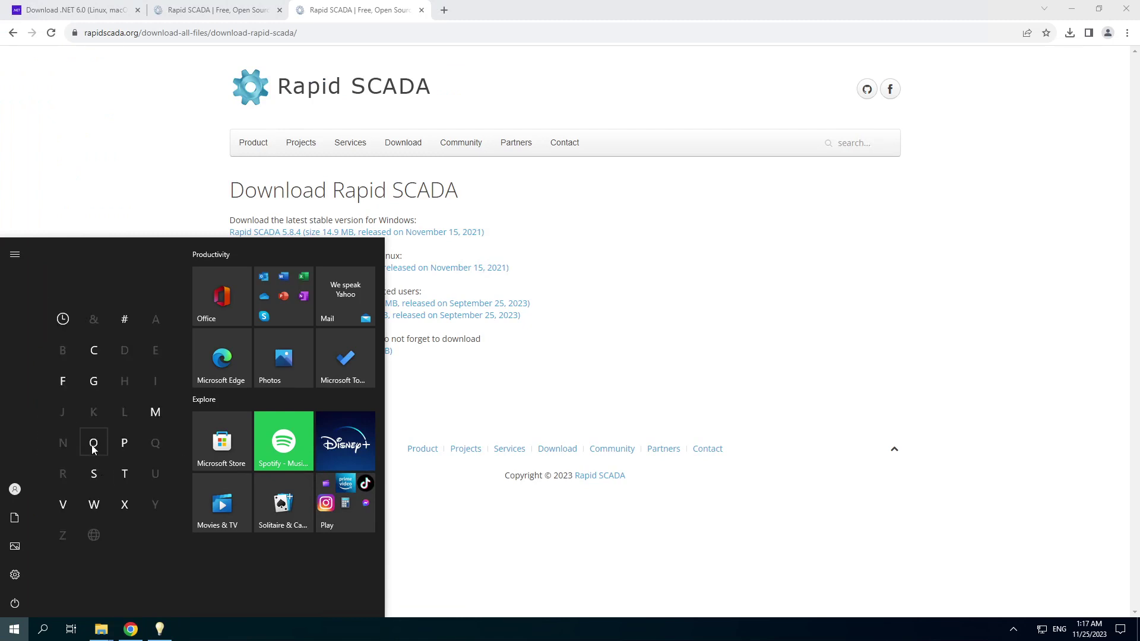
left_click(92, 474)
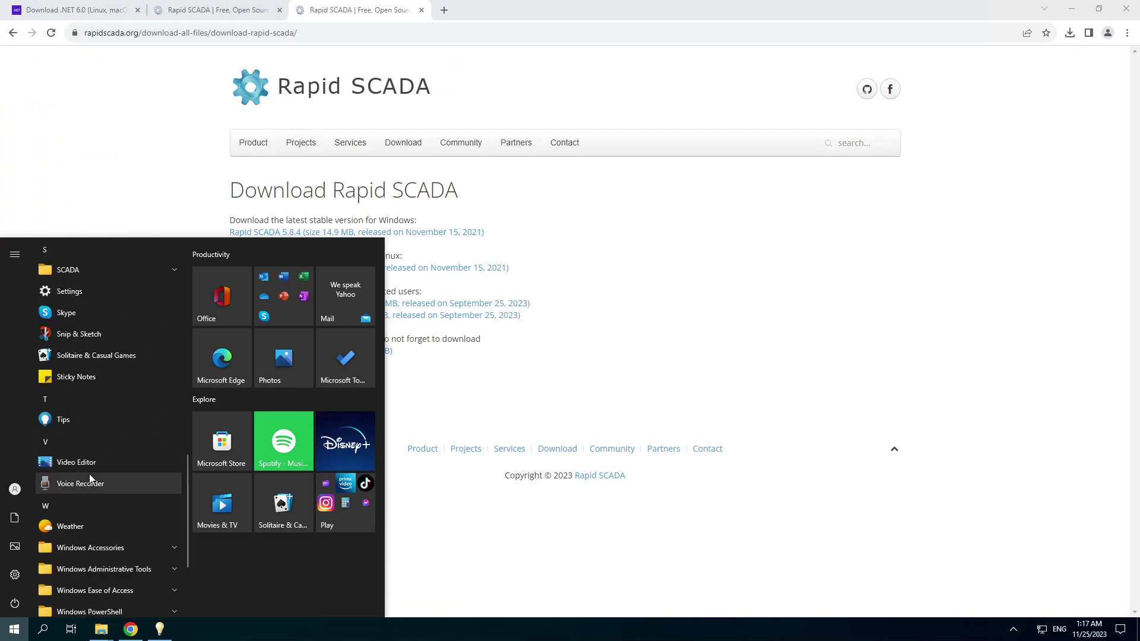
left_click(95, 274)
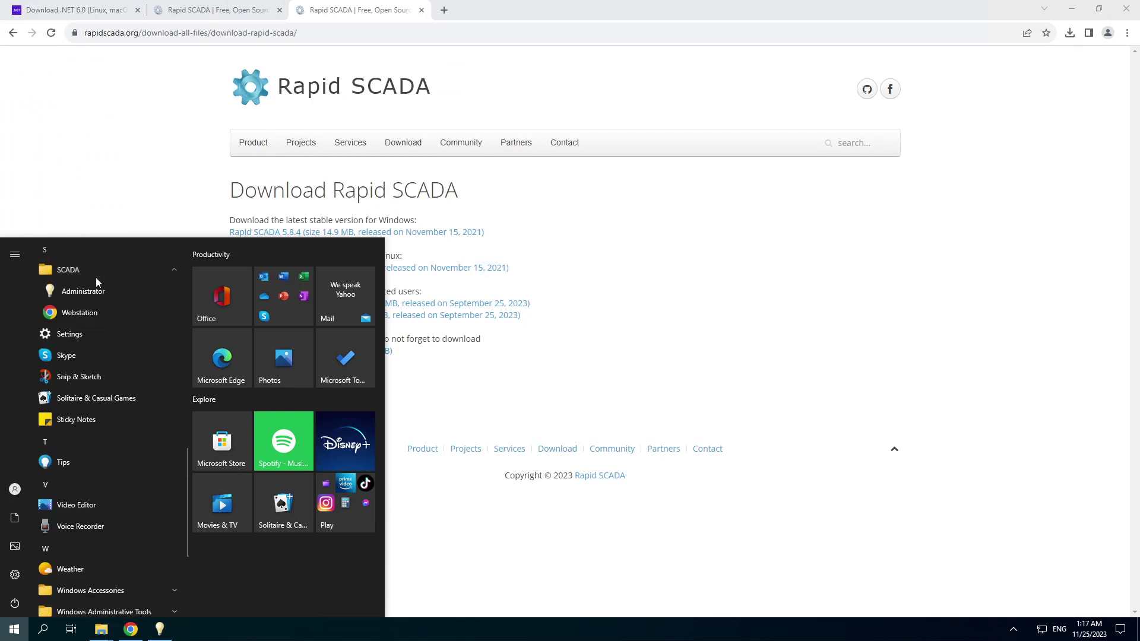
left_click(83, 316)
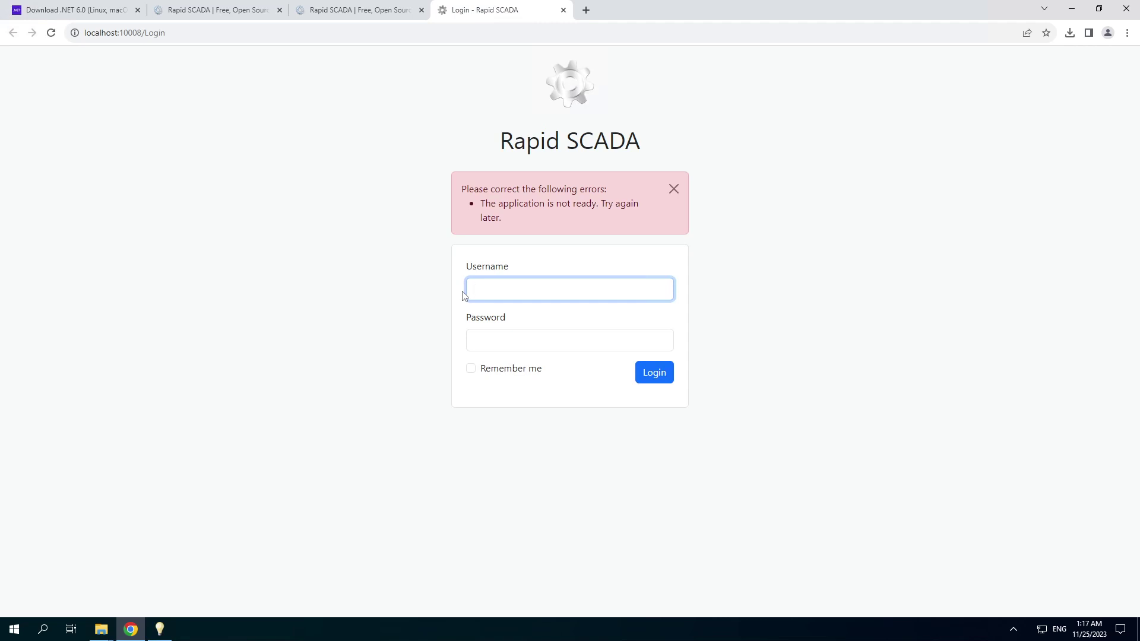
- Confirm the ScadaWeb.log 'application is ready' entry in Administrator, then return to the login page
left_click(159, 629)
left_click(68, 274)
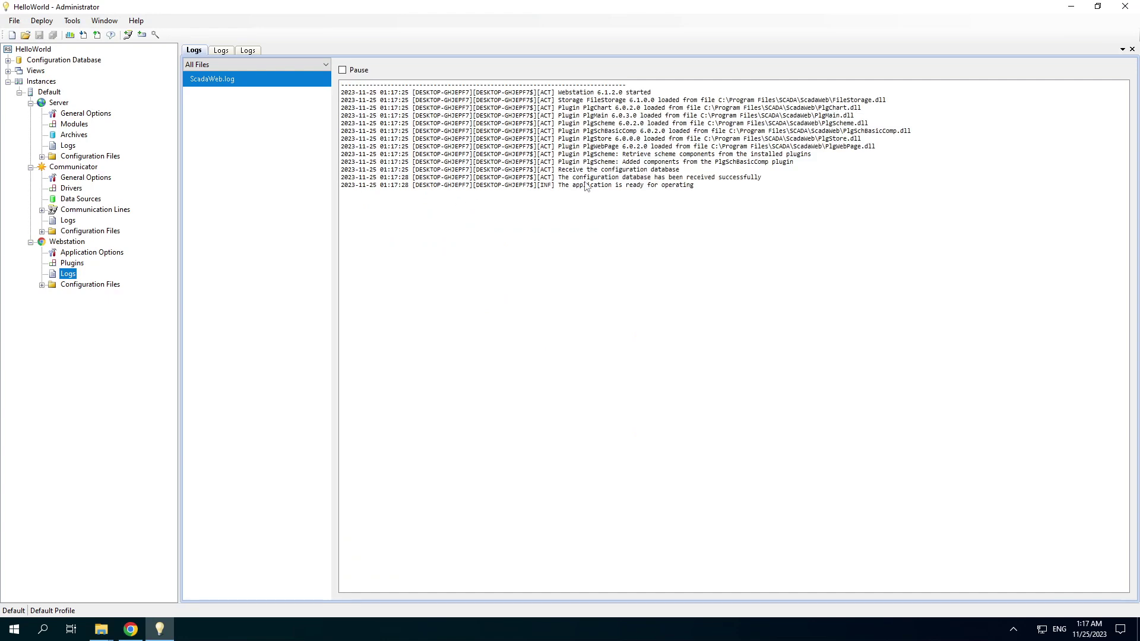
left_click(588, 185)
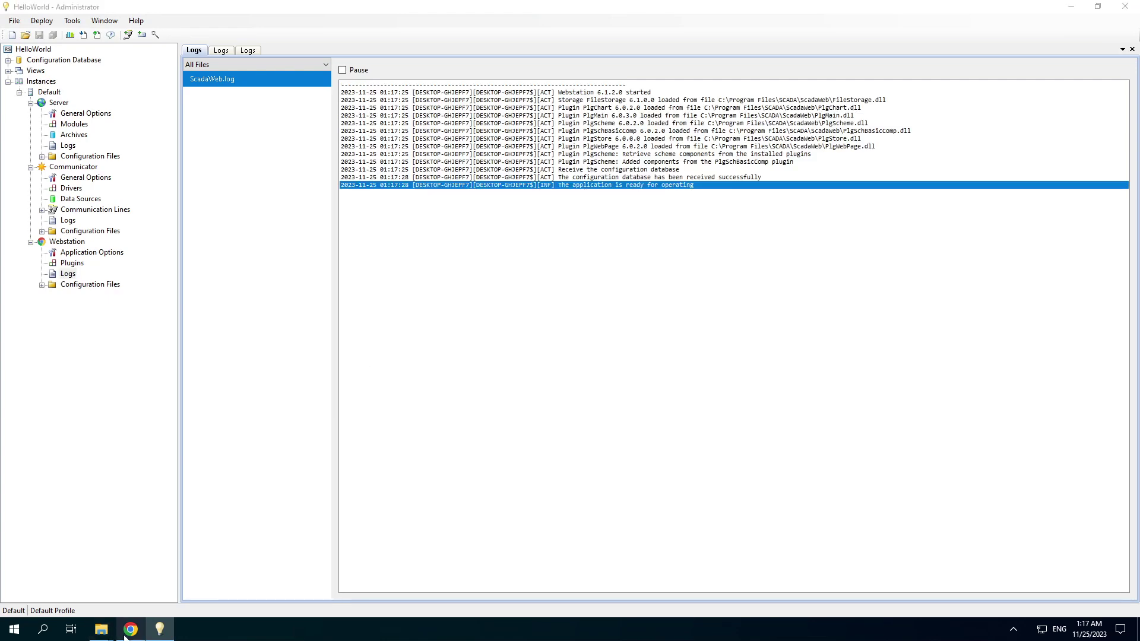
left_click(131, 628)
left_click(502, 286)
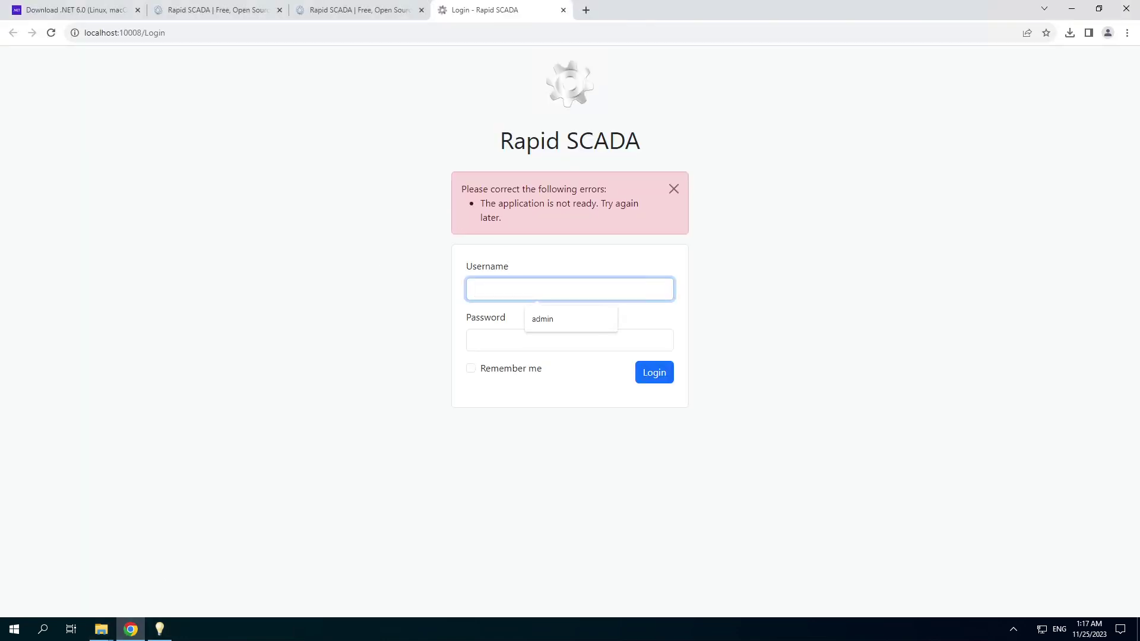
- Log in with the admin account and password, then open and close the Simulator's Sine chart
type("admin")
key("Tab")
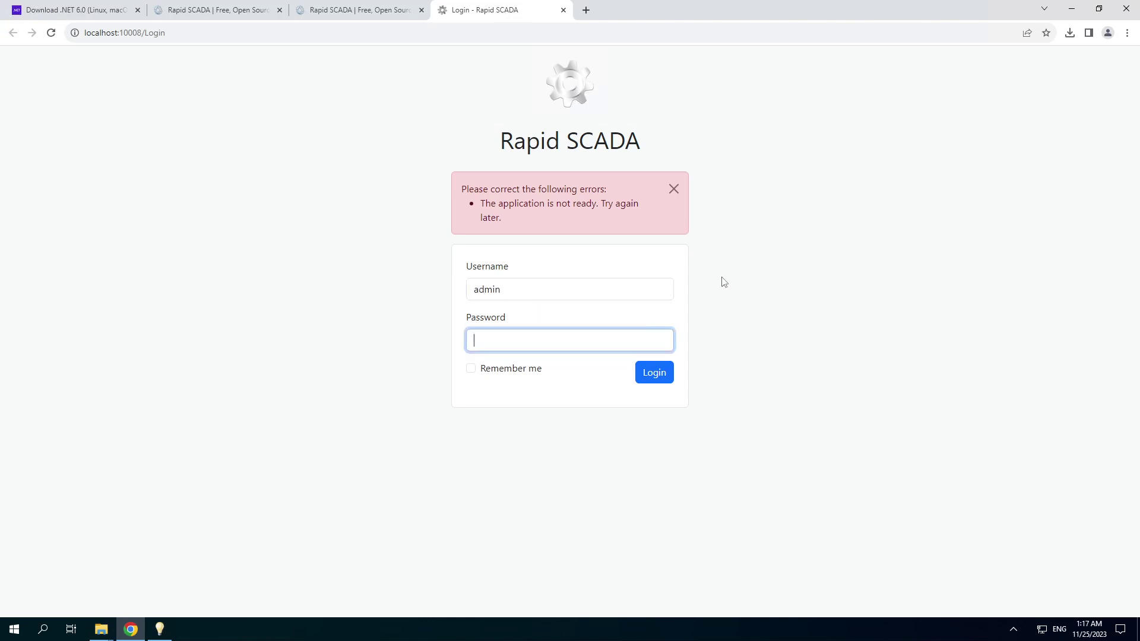
type("•")
left_click(651, 372)
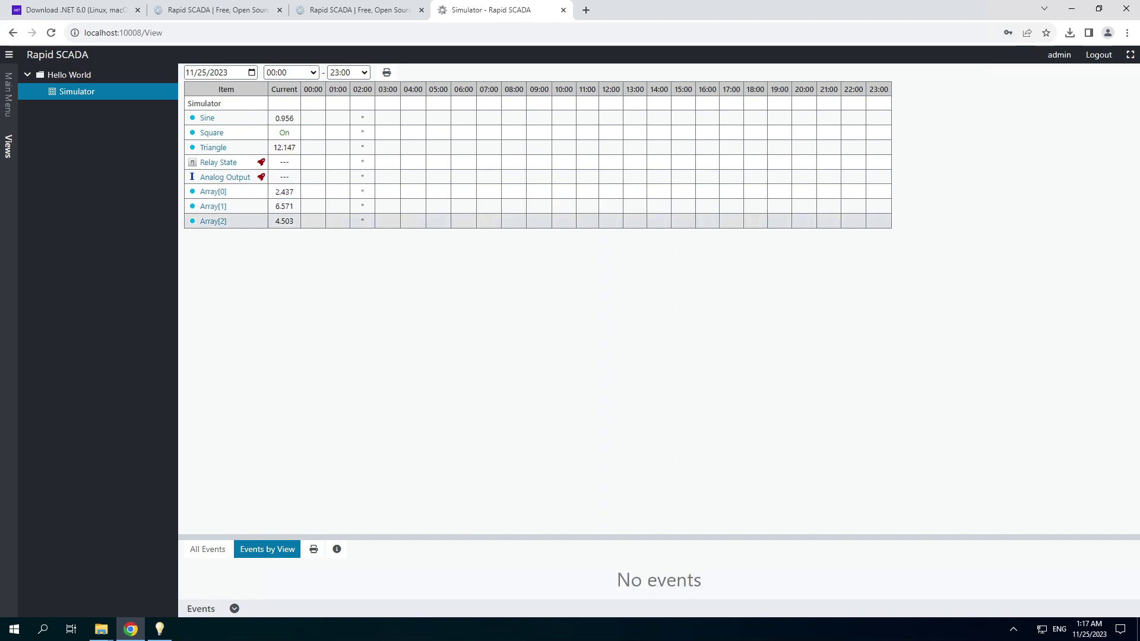
left_click(208, 119)
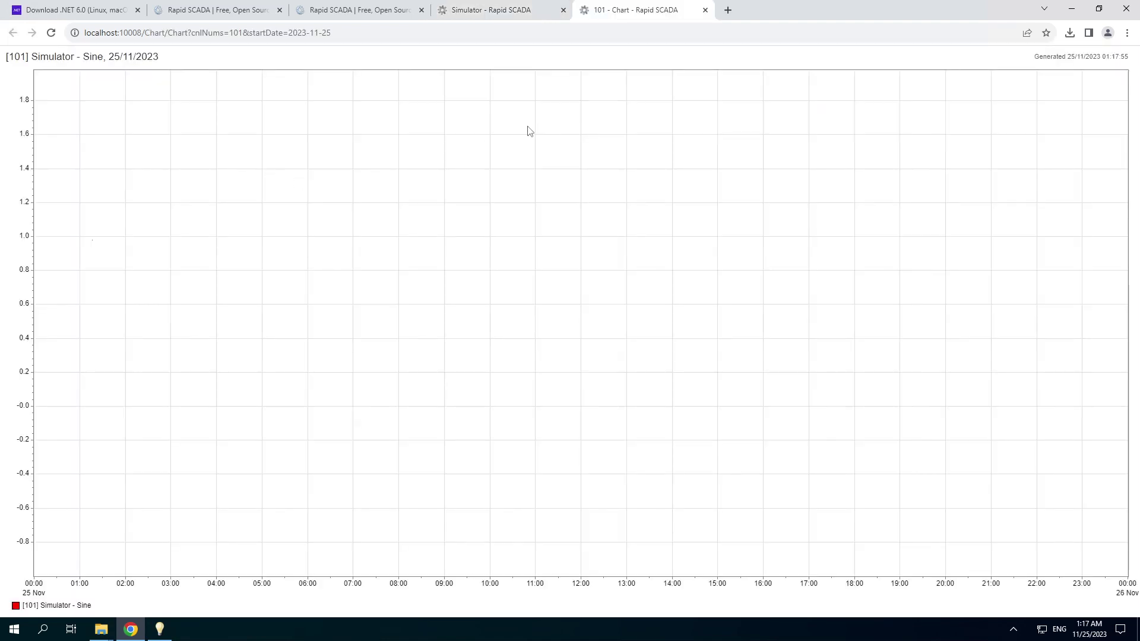
left_click(704, 11)
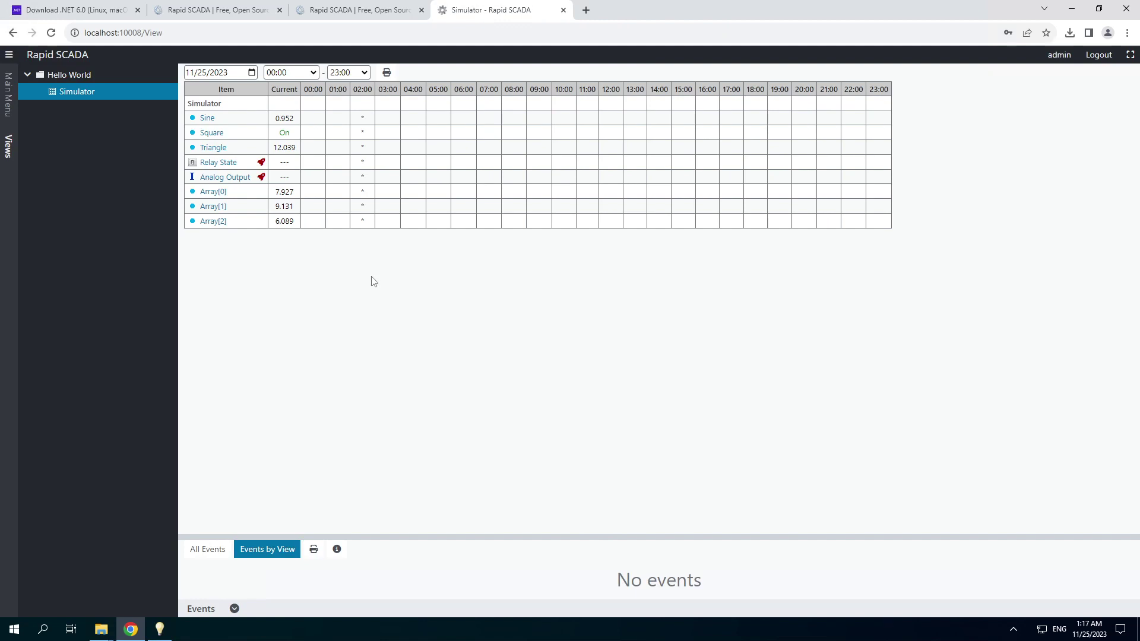